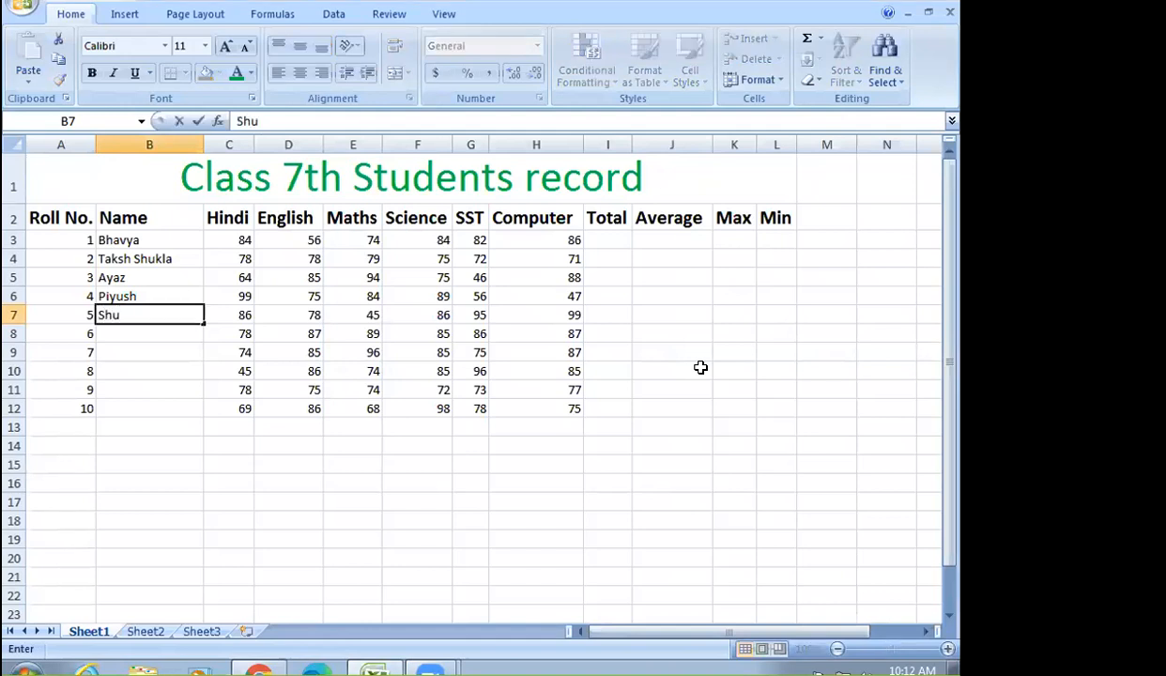
- Complete the student's first name for roll number 5 and enter the first names for roll numbers 6 and 7
key(BackSpace)
text(ivam)
key(Return)
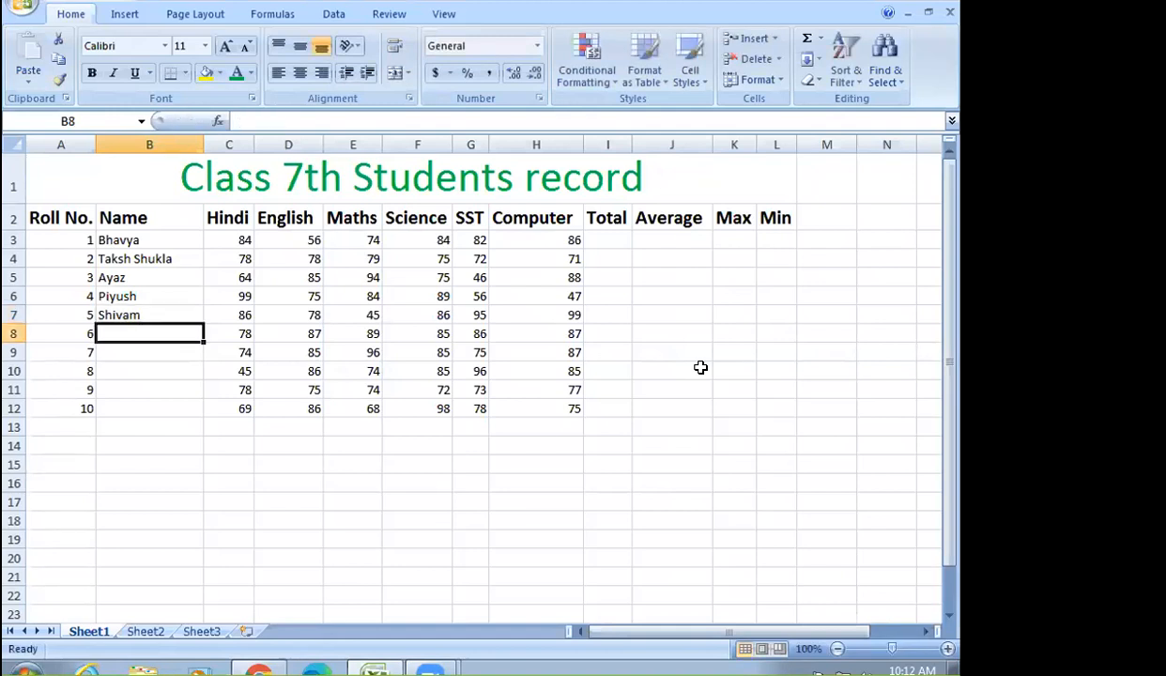
text(Shriya)
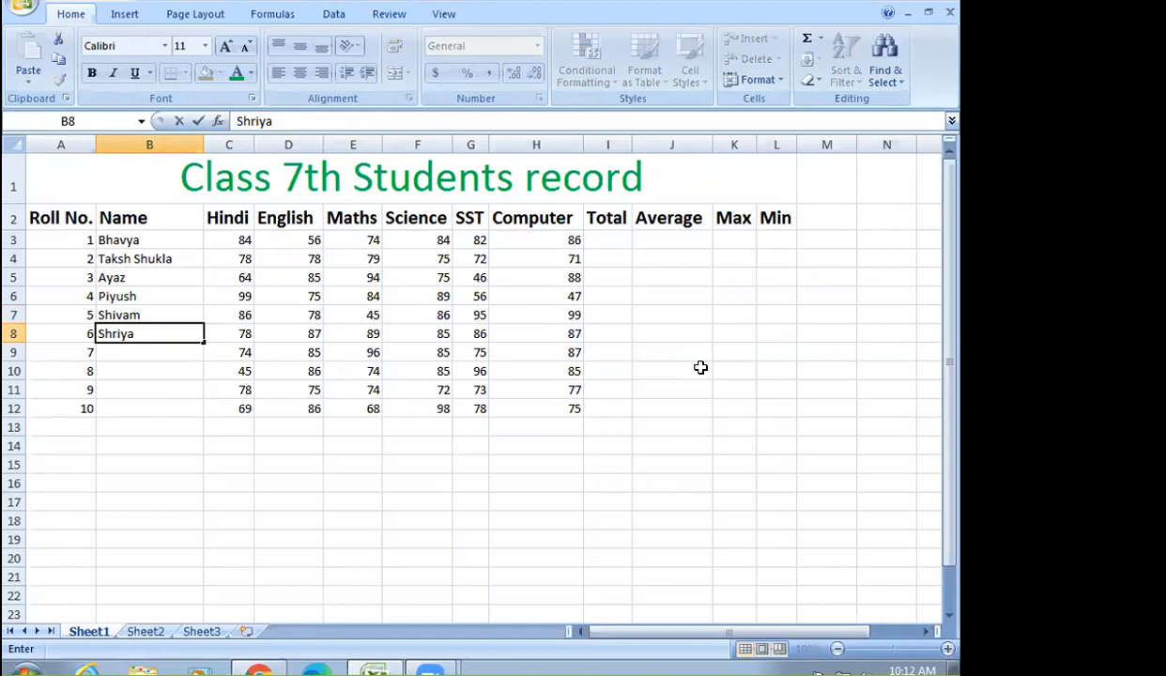
key(Return)
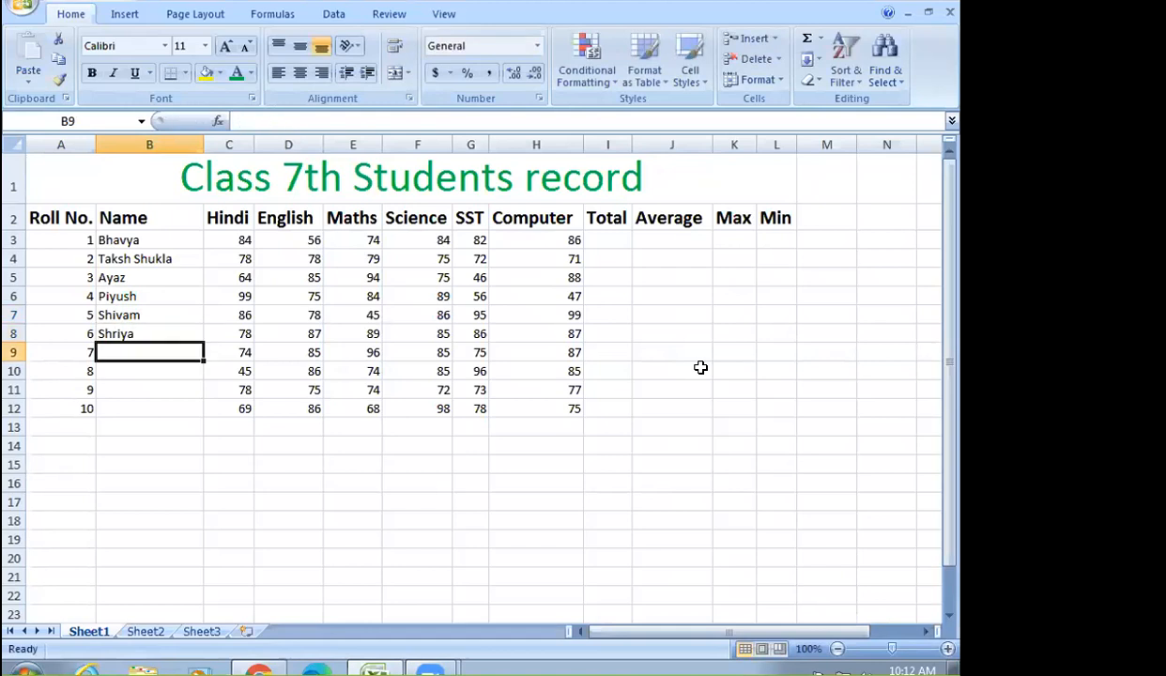
text(Sumit)
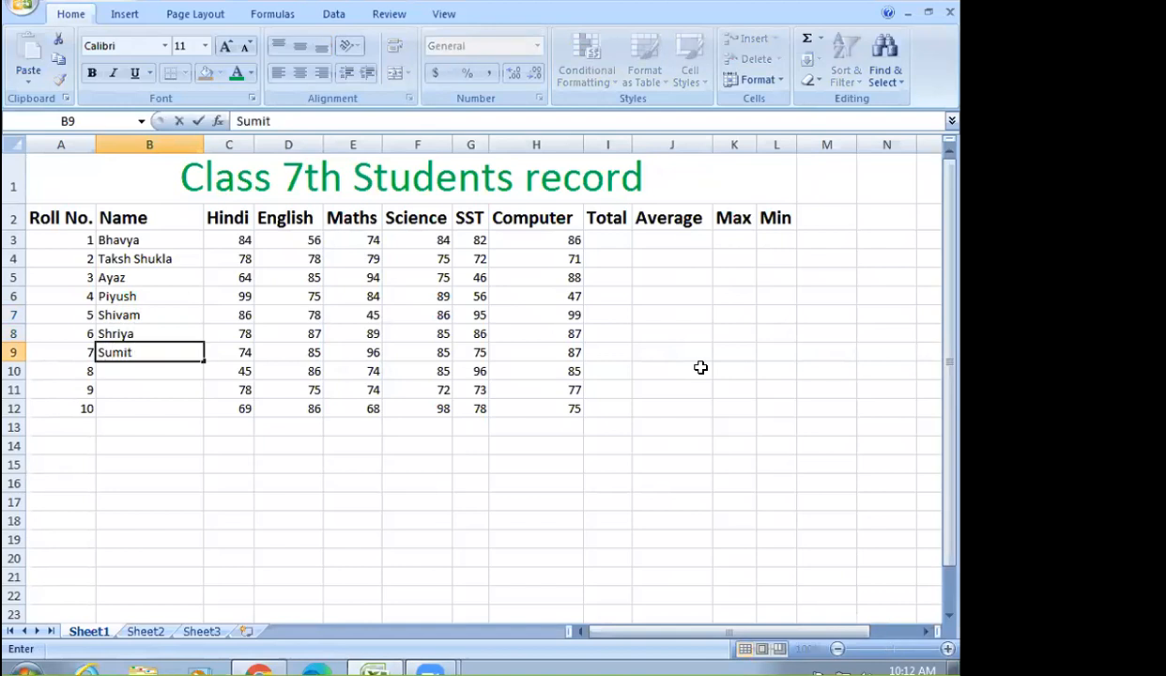
key(Return)
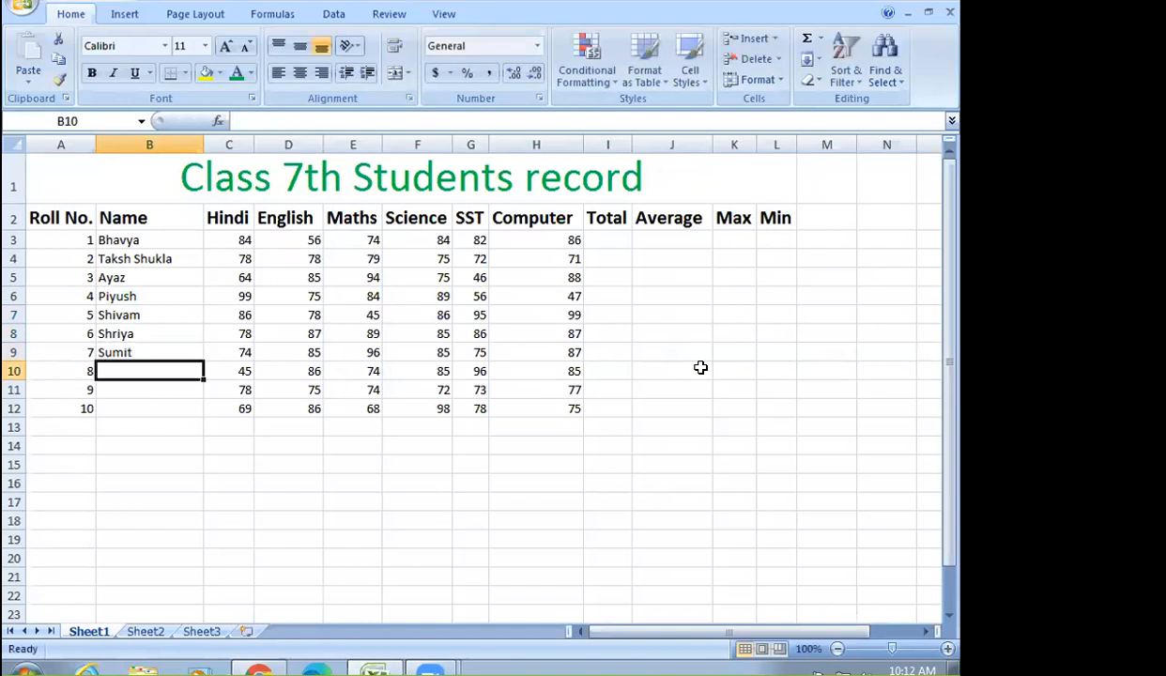
- Enter the first name of the student with roll number 8 in B10
text(Piyus)
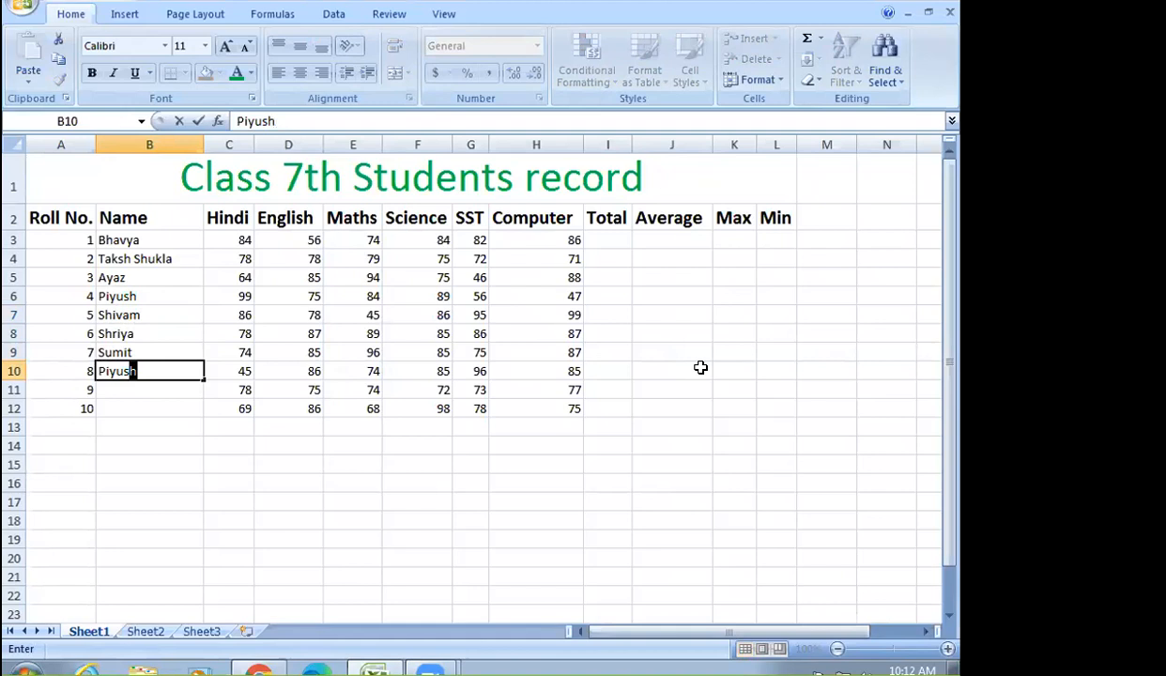
key(BackSpace)
key(BackSpace)
key(BackSpace)
key(BackSpace)
key(BackSpace)
text(riya)
key(Return)
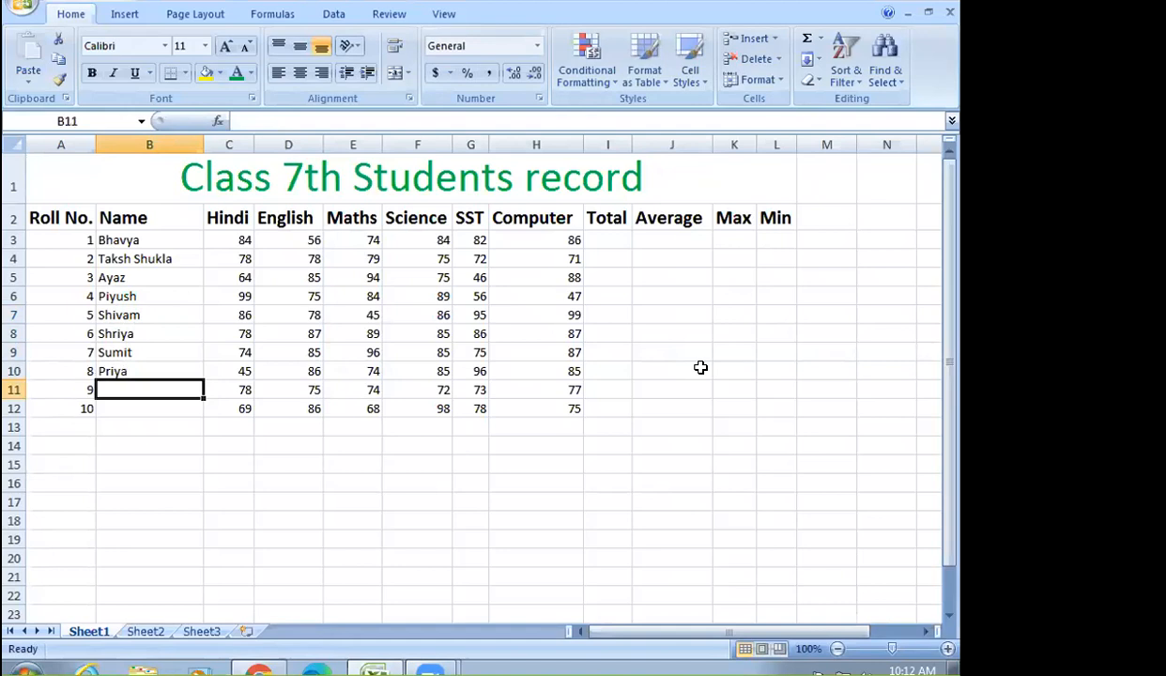
- Enter the students' first names for roll numbers 9 and 10 in B11 and B12
text(Amti)
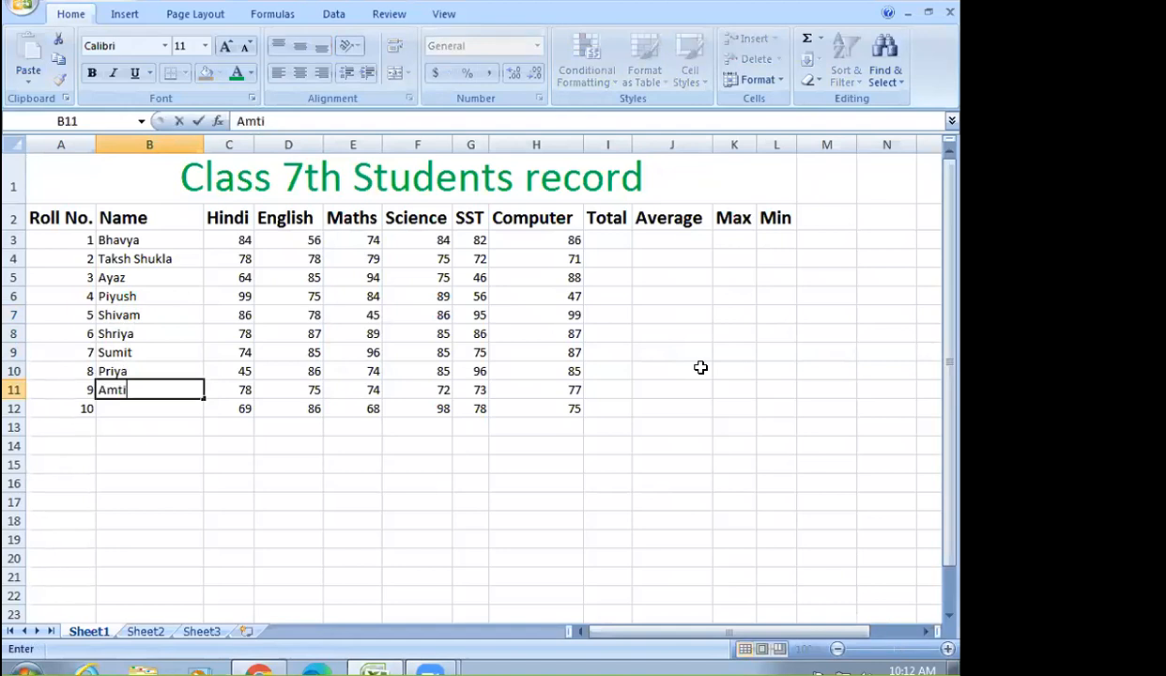
key(BackSpace)
key(BackSpace)
key(BackSpace)
text(mit)
key(Return)
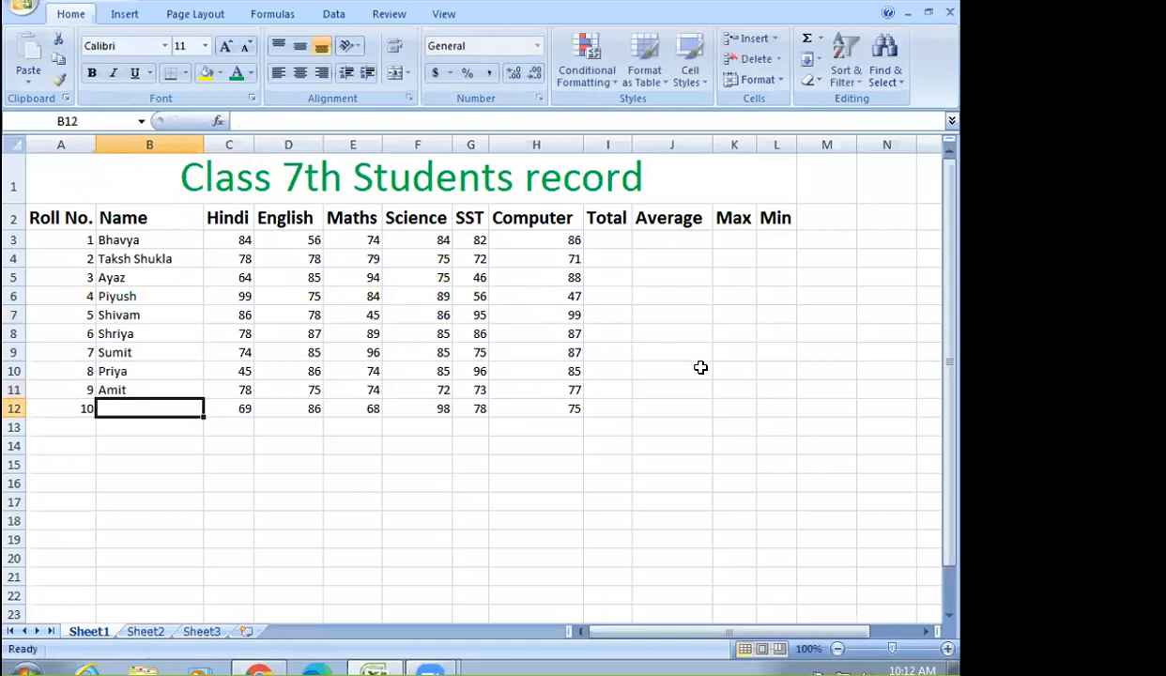
text(Mayank)
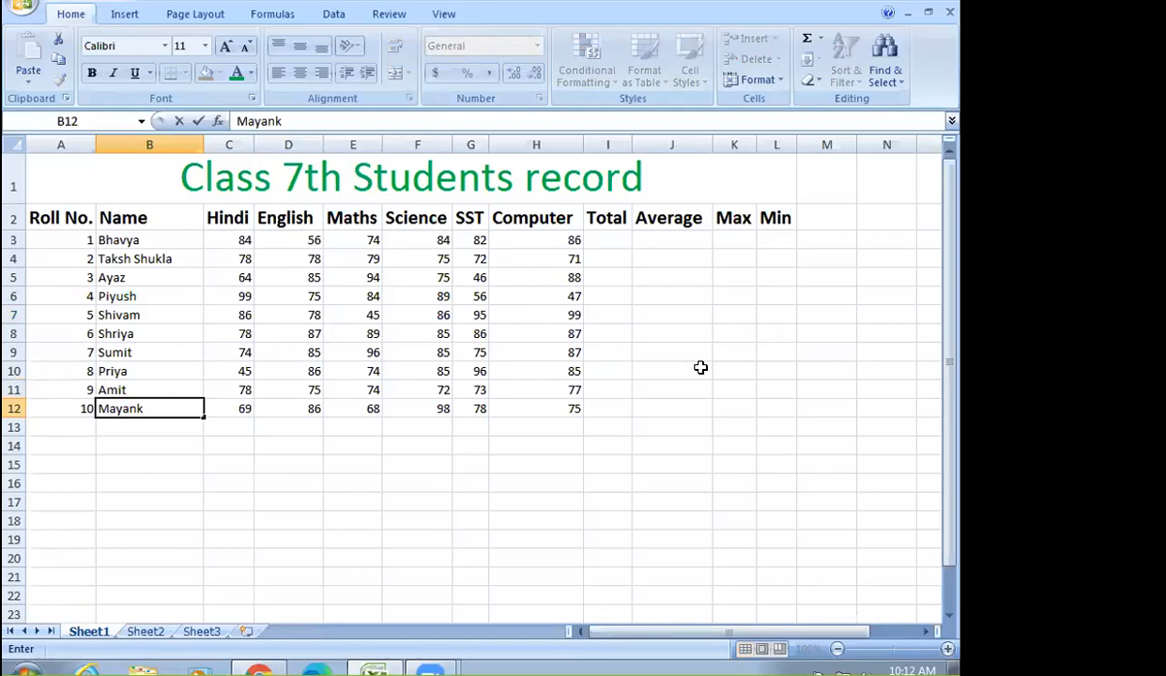
key(Tab)
- Calculate the first student's Total in I3 with the formula =sum(C3:H3)
key(Up)
key(Up)
key(Up)
key(Up)
key(Up)
key(Up)
key(Up)
key(Up)
key(Up)
key(Up)
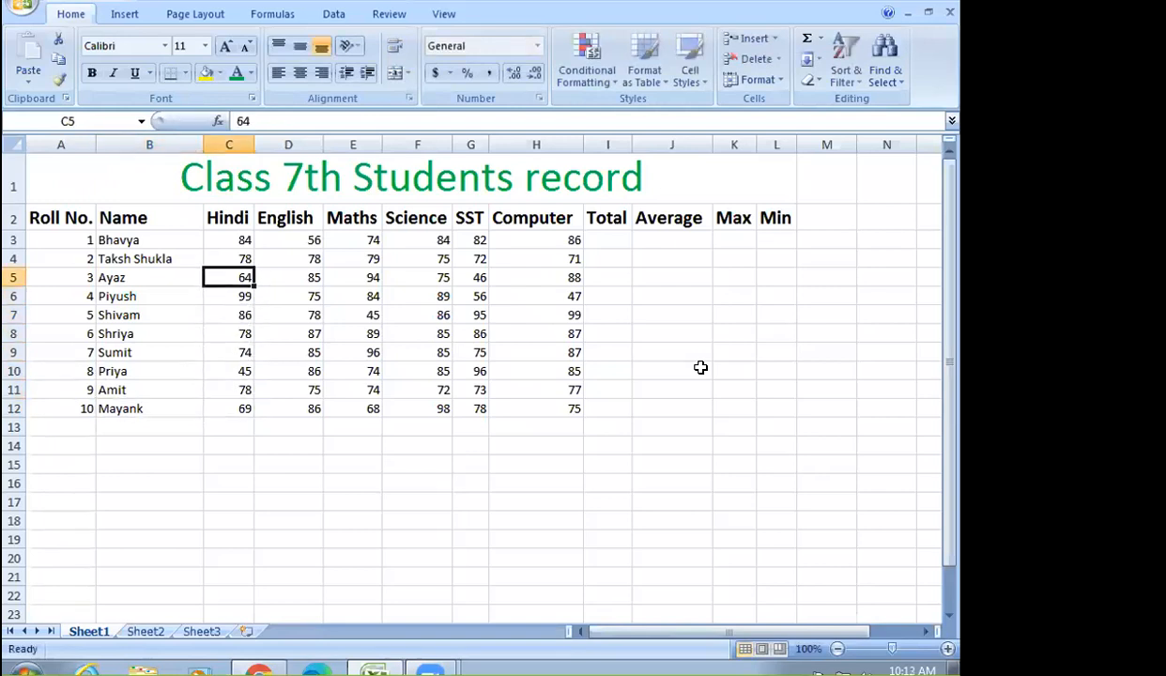
key(Right)
key(Right)
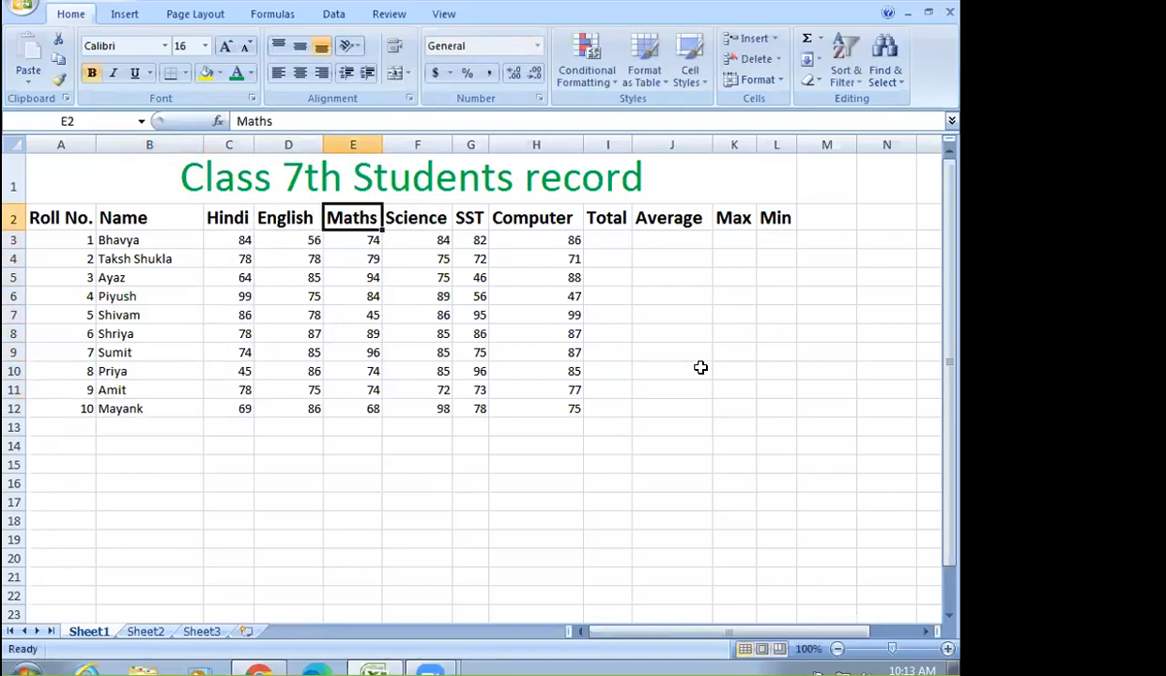
key(Right)
key(Right)
key(Right)
key(Right)
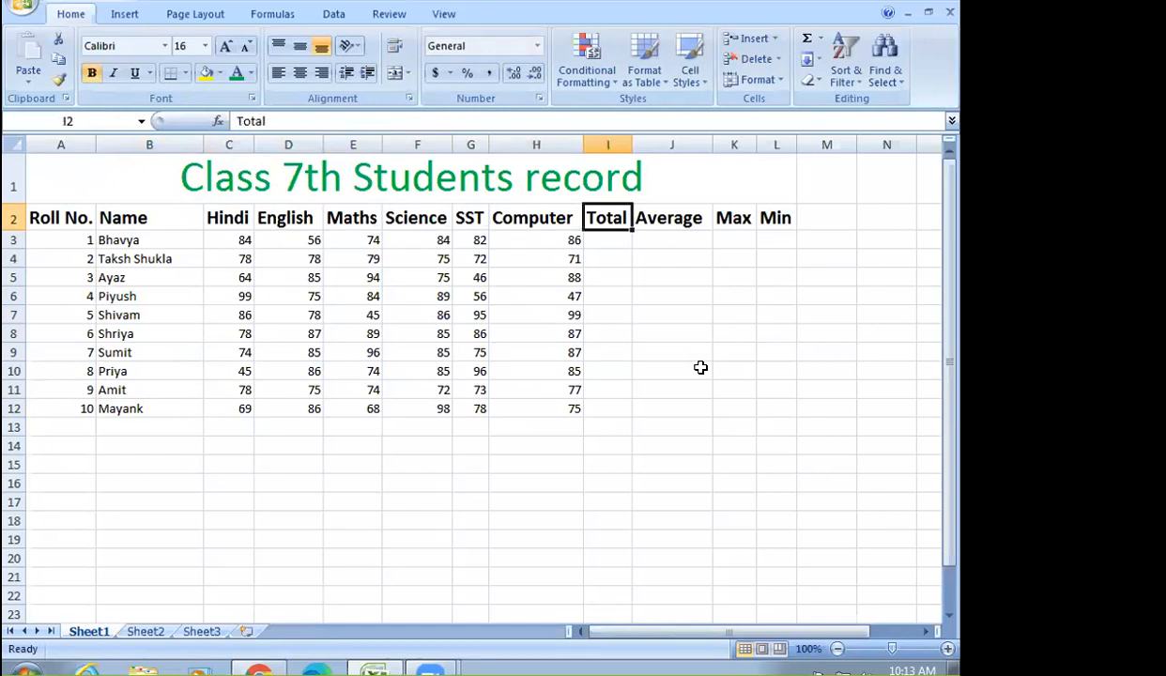
key(Down)
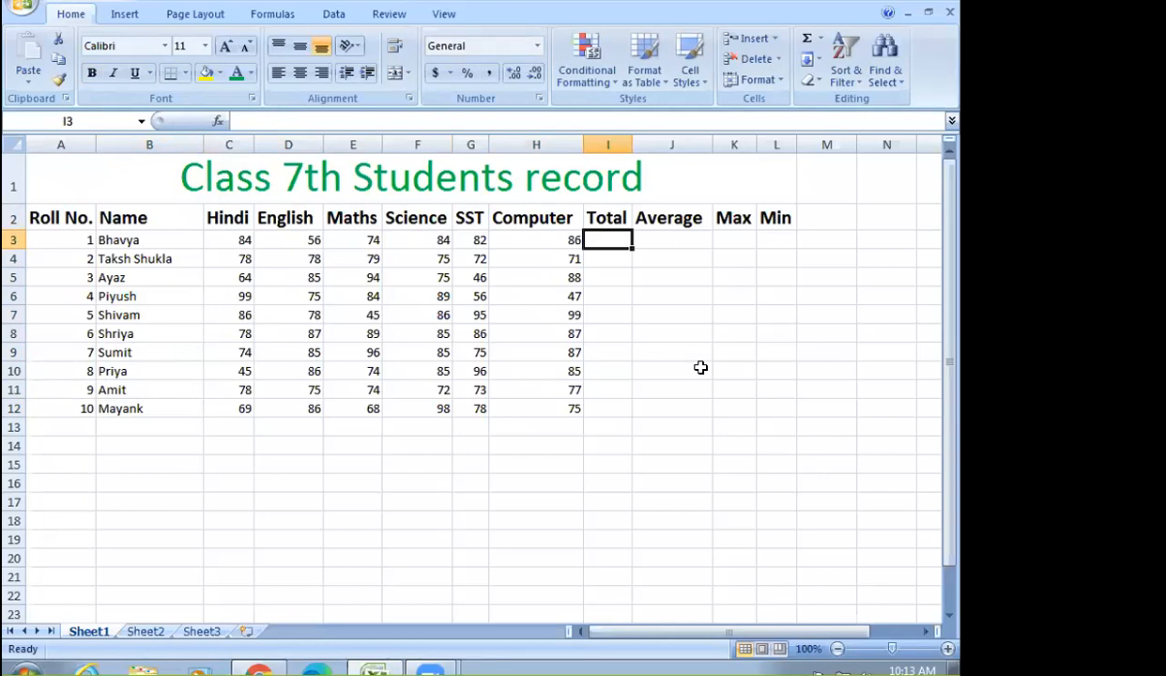
text(=)
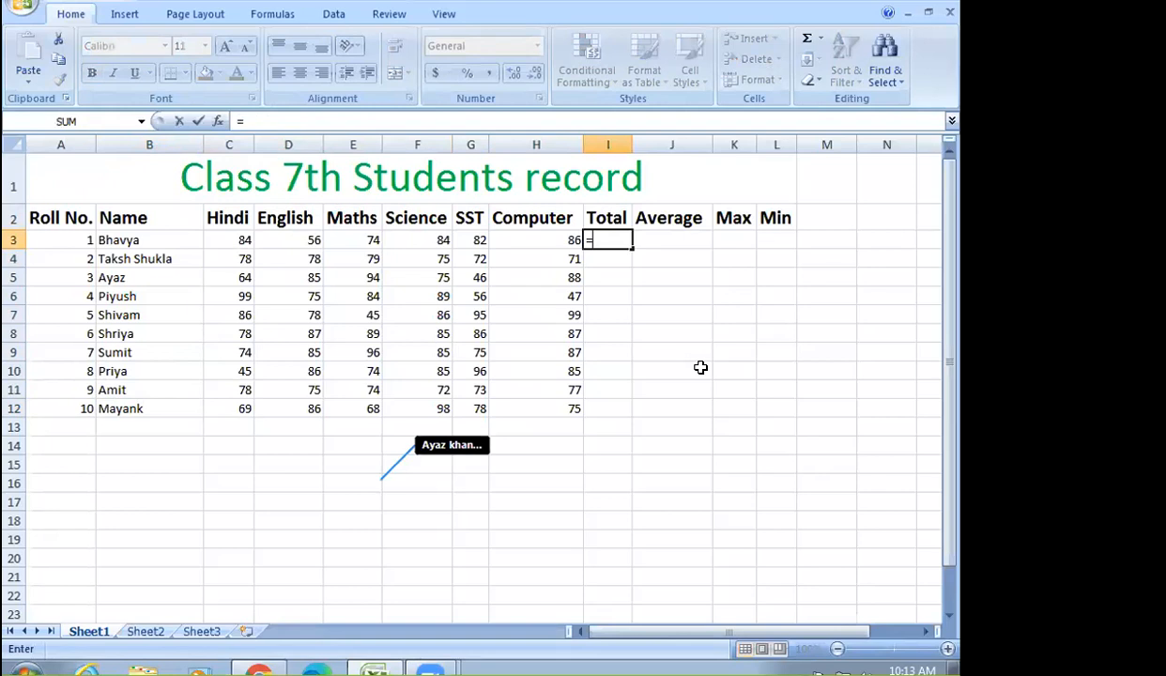
text(sum()
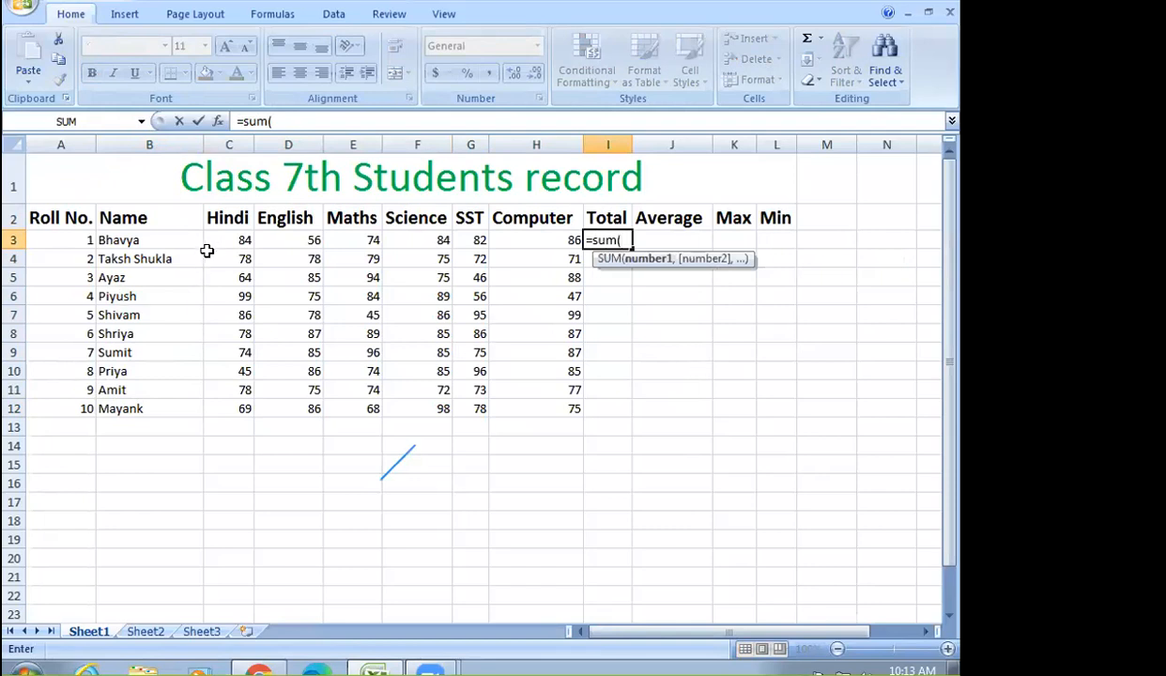
drag(210, 239, 577, 241)
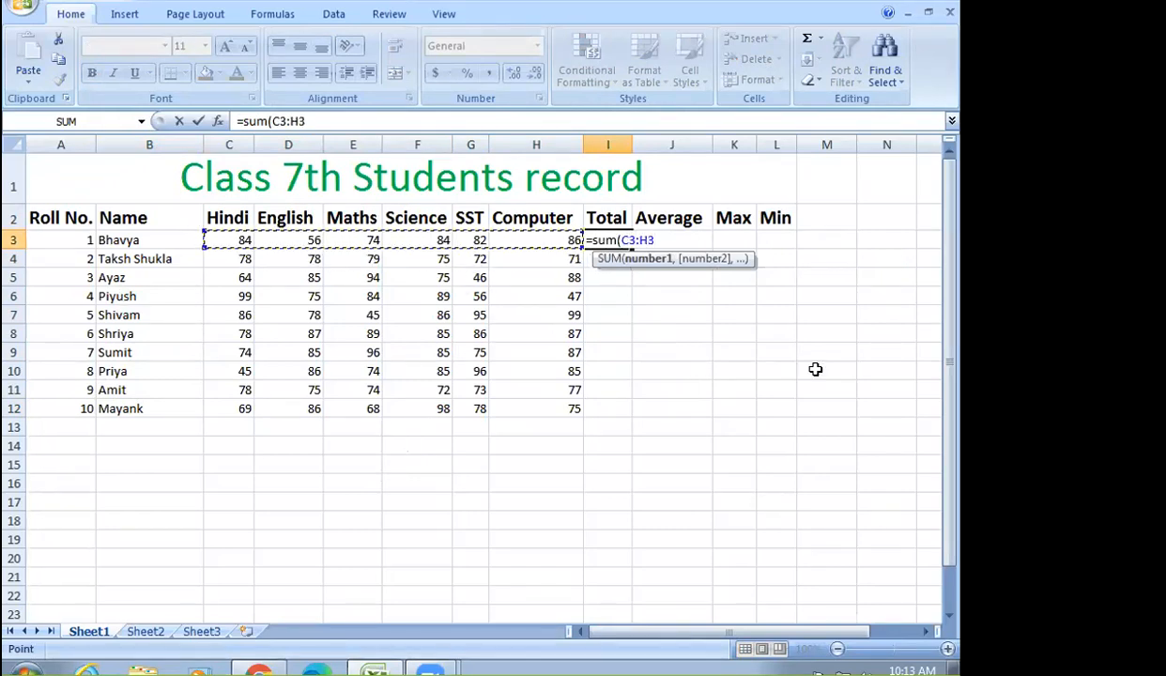
text())
key(Return)
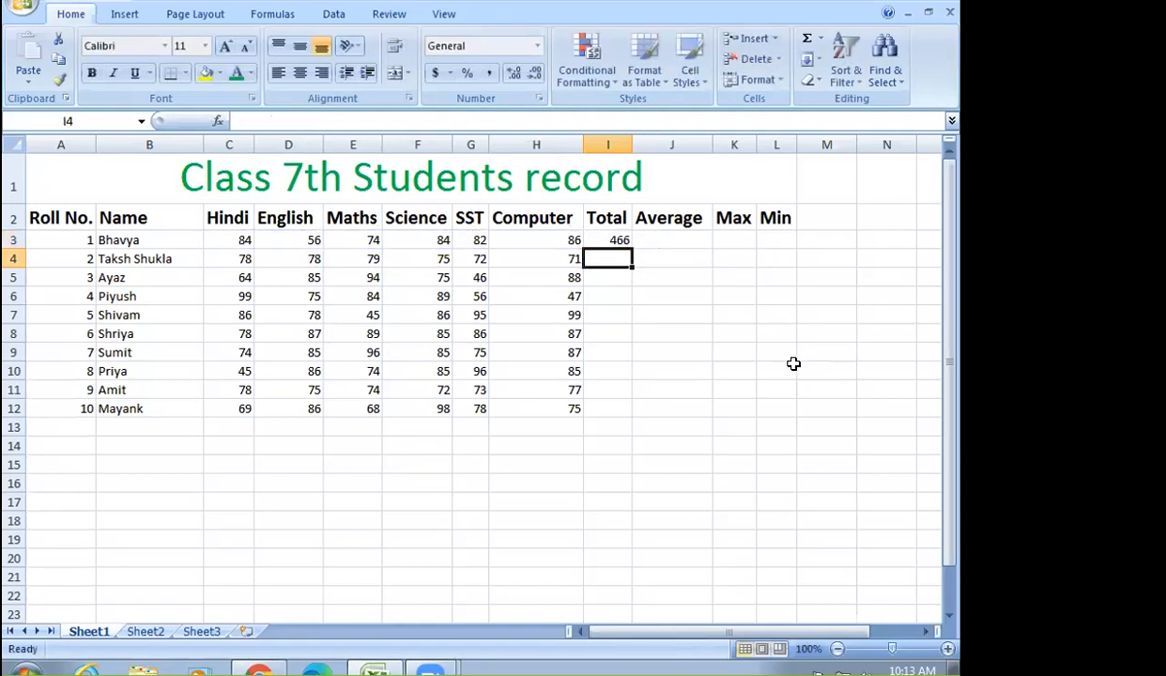
- Fill the Total formula from I3 down to I12 for all the students
click(606, 242)
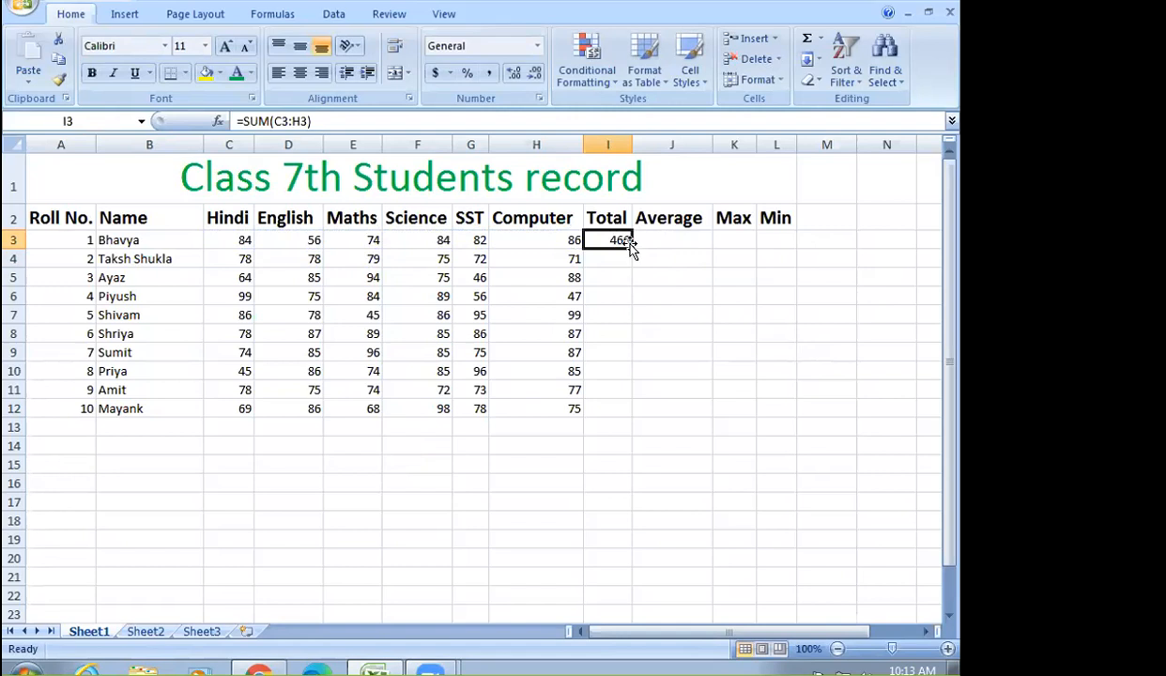
drag(630, 245, 614, 413)
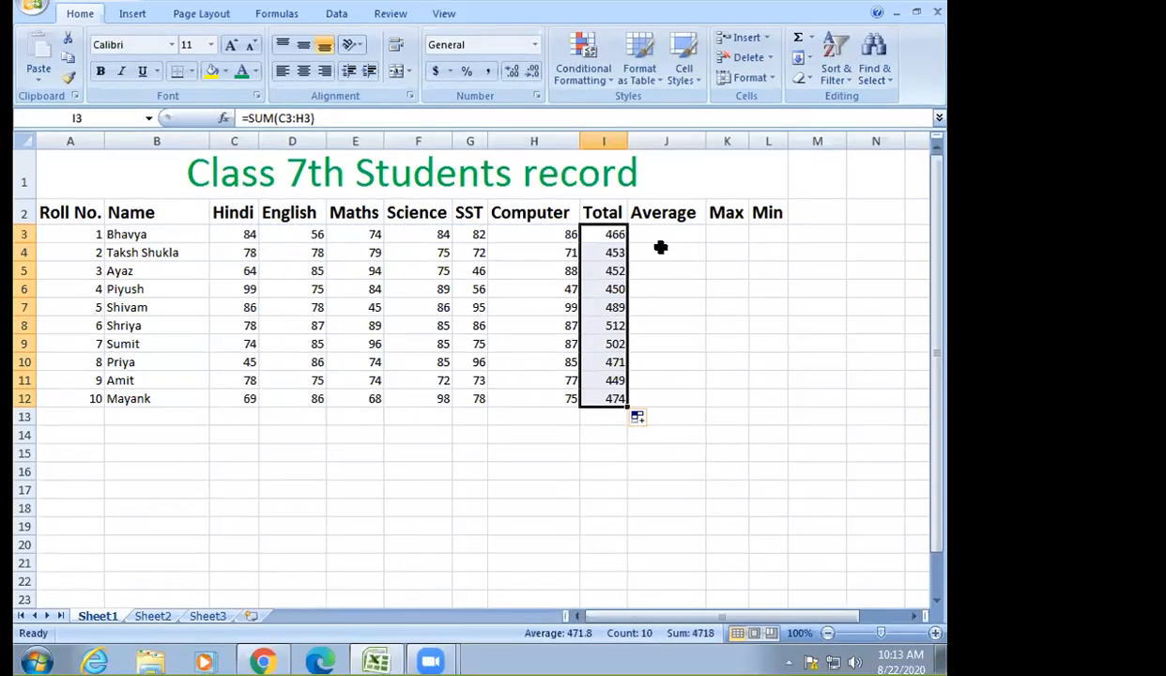
click(674, 243)
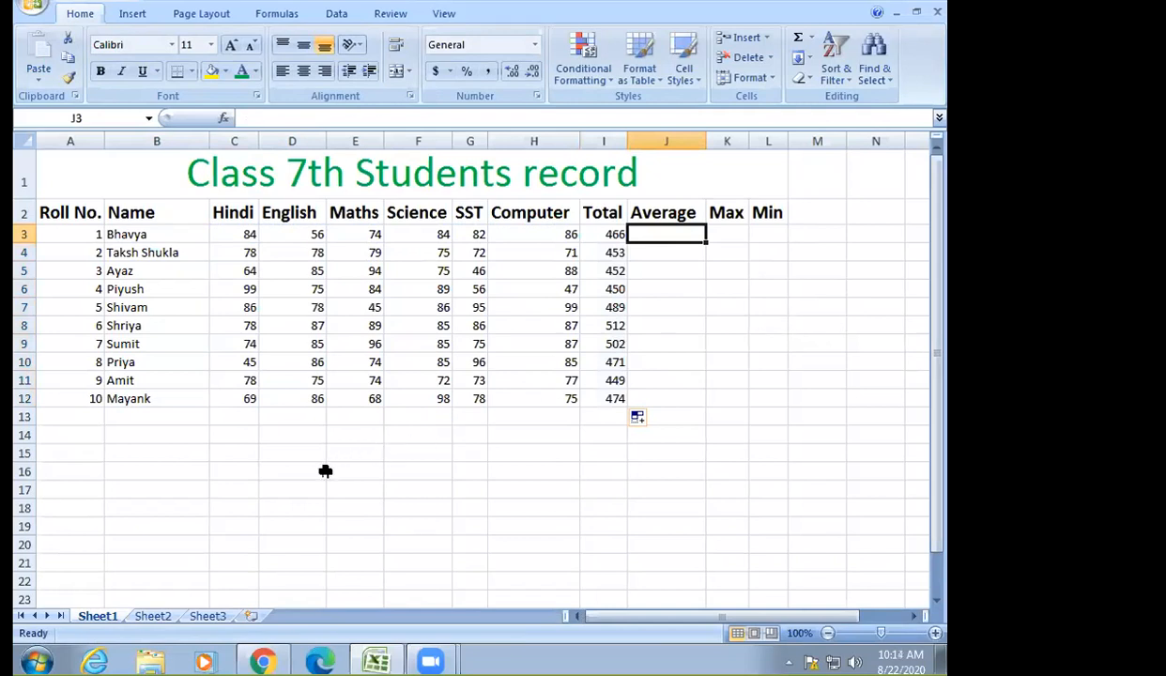
- Enter the formula =product(4, 8) in cell B17 below the table
click(155, 487)
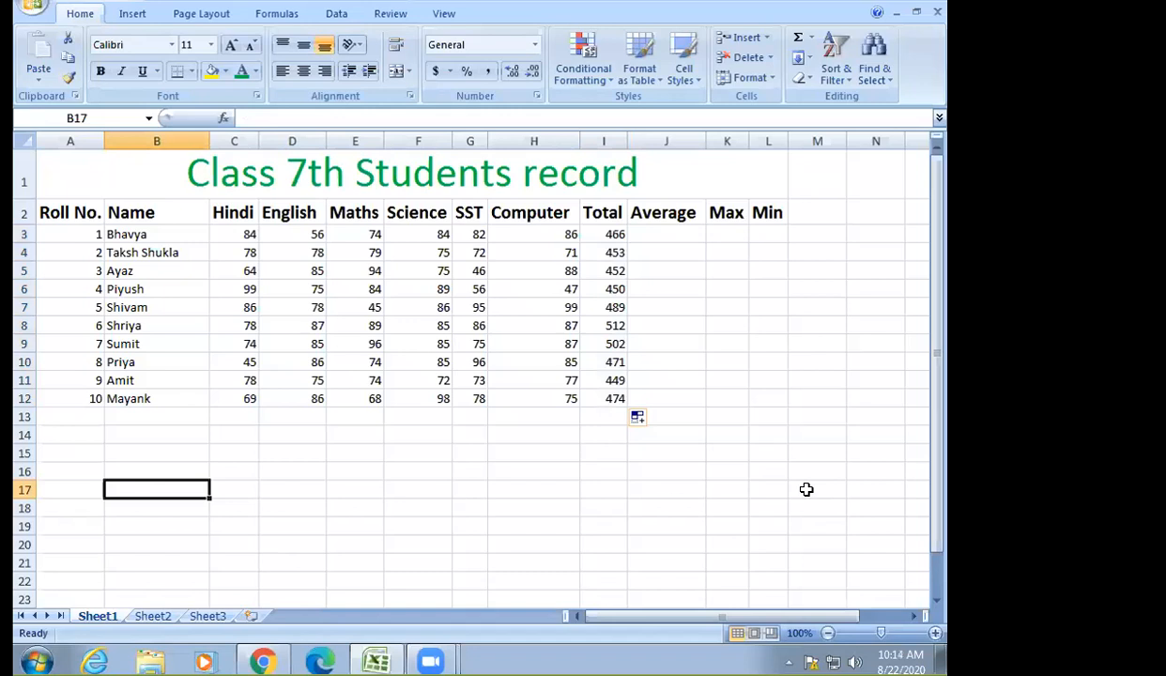
text(=)
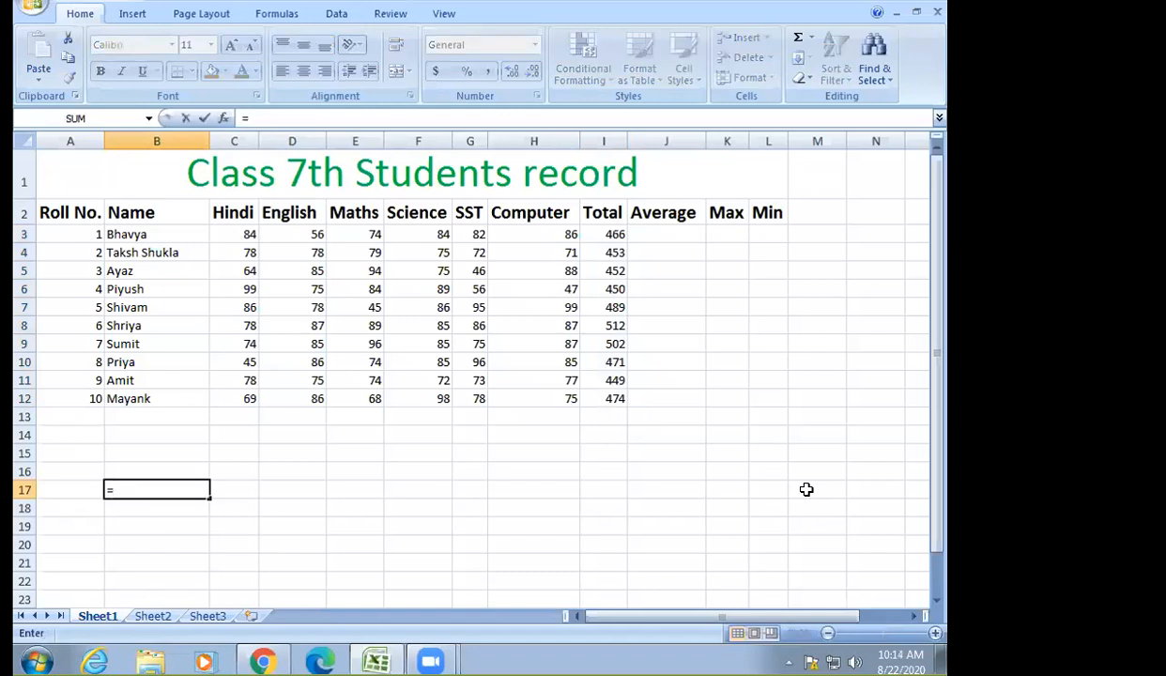
text(produc)
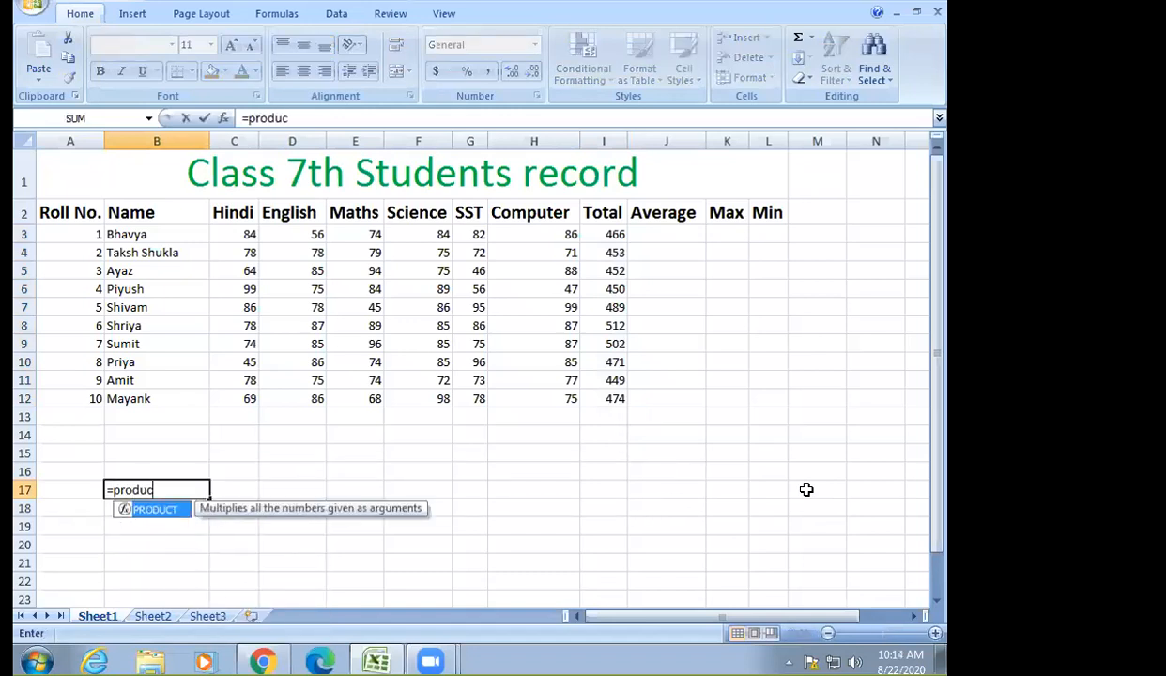
text(t(4)
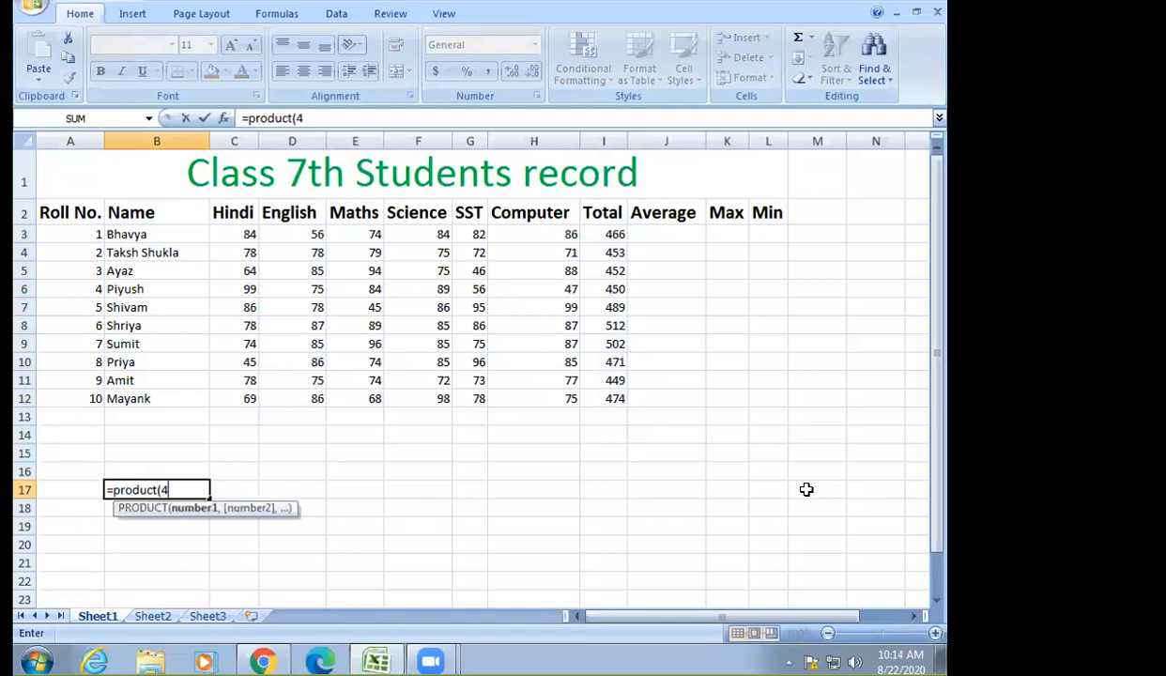
text(, 8))
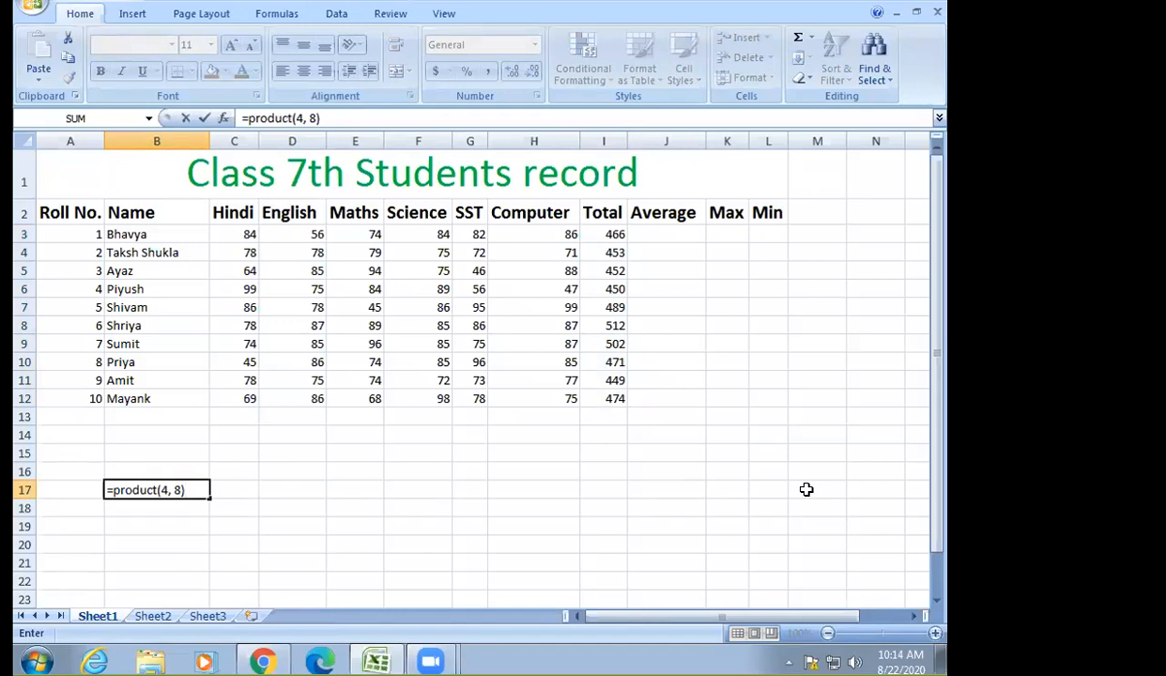
key(Return)
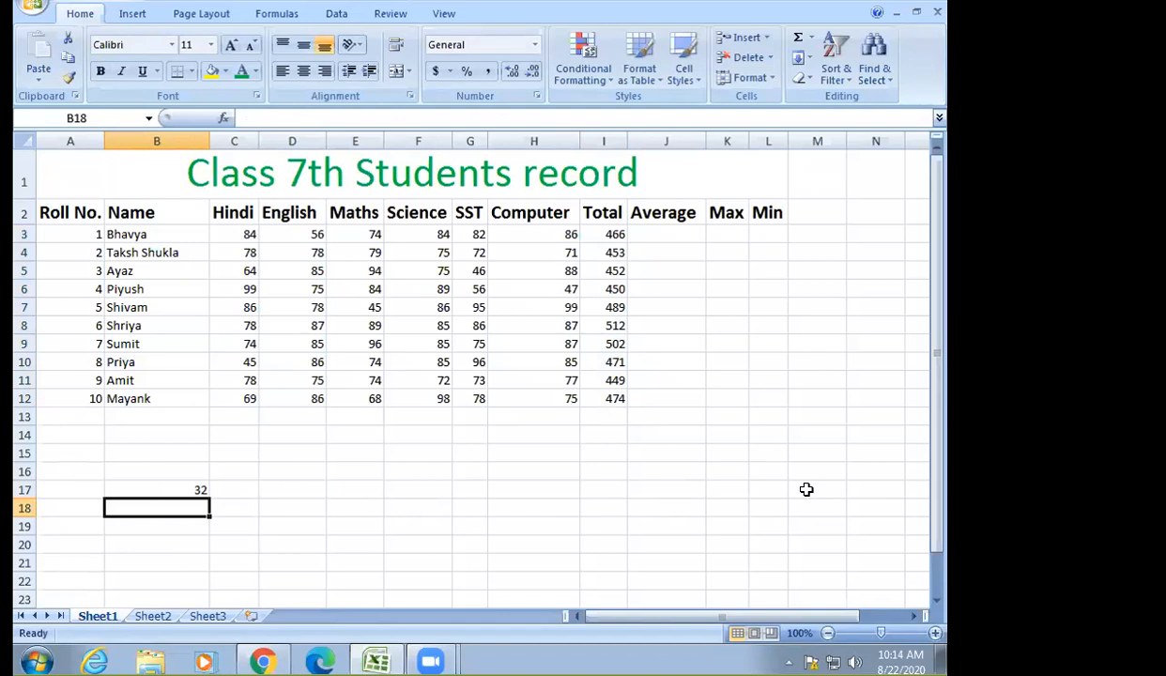
- Enter the formula =quotient(9, 2) in cell B18
text(=quotient)
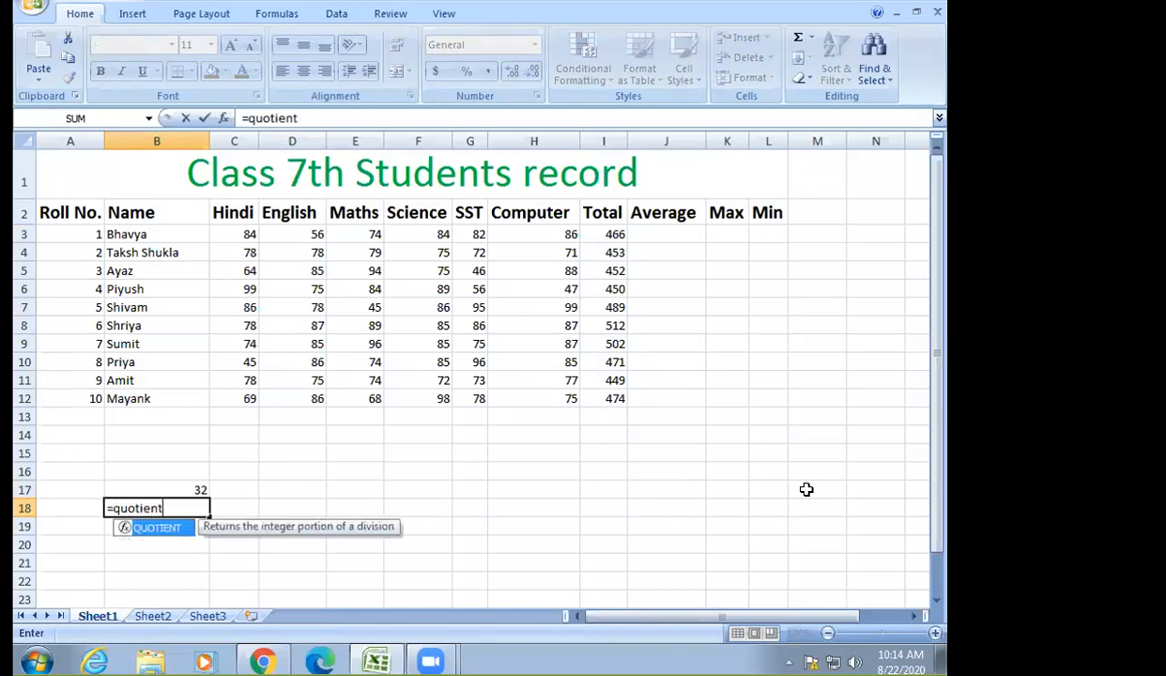
text(()
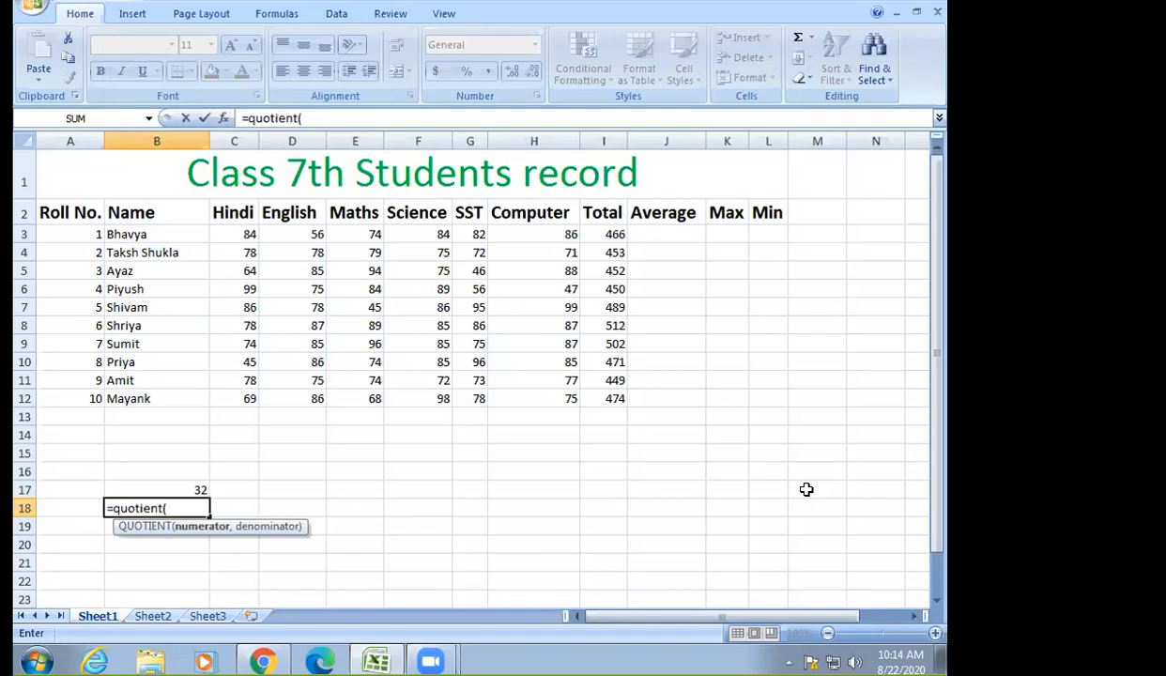
text(9, 2))
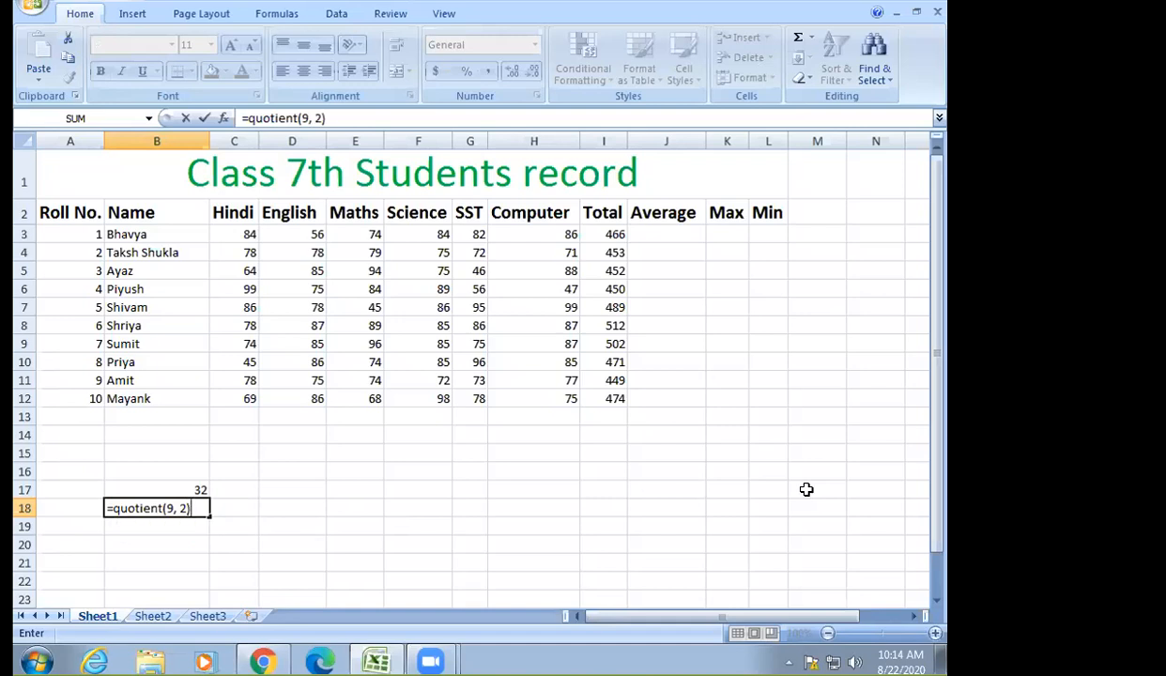
key(Return)
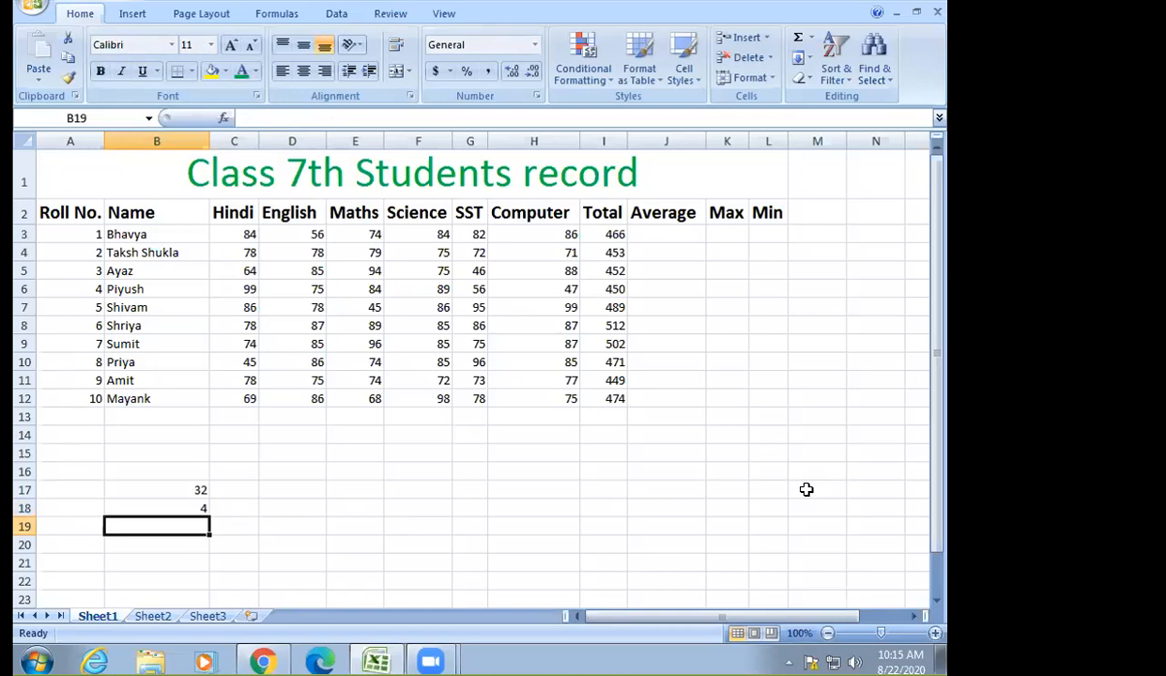
- Enter the formula =power(2, 2) in cell B19
text(=p)
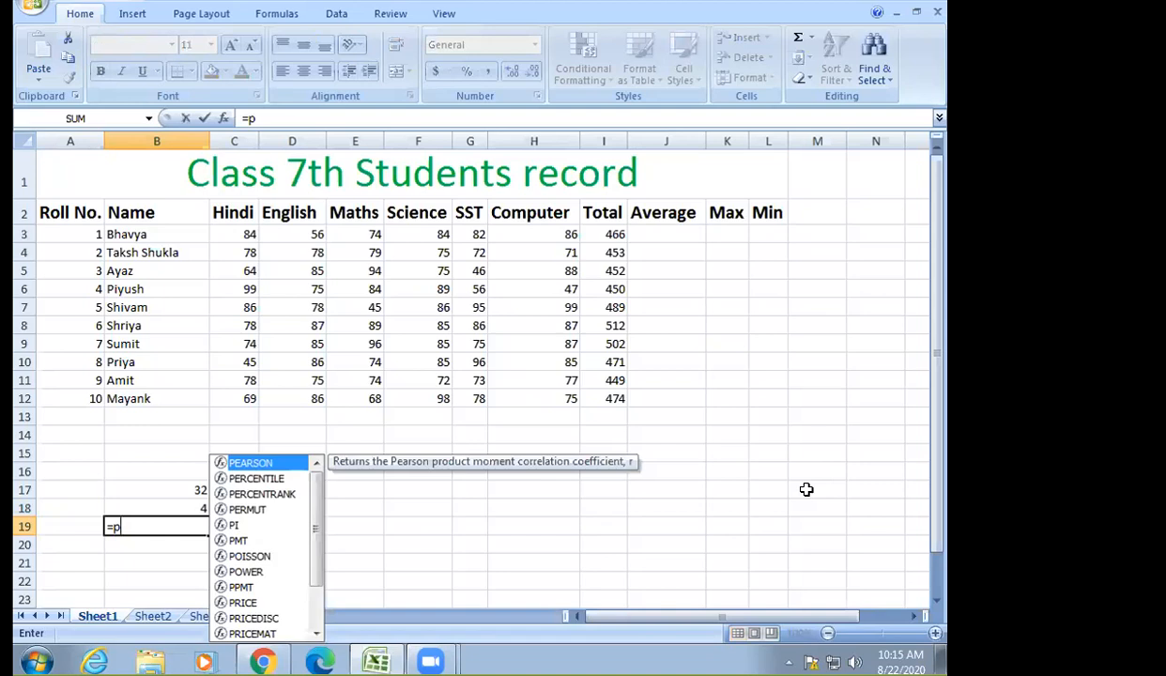
text(ower)
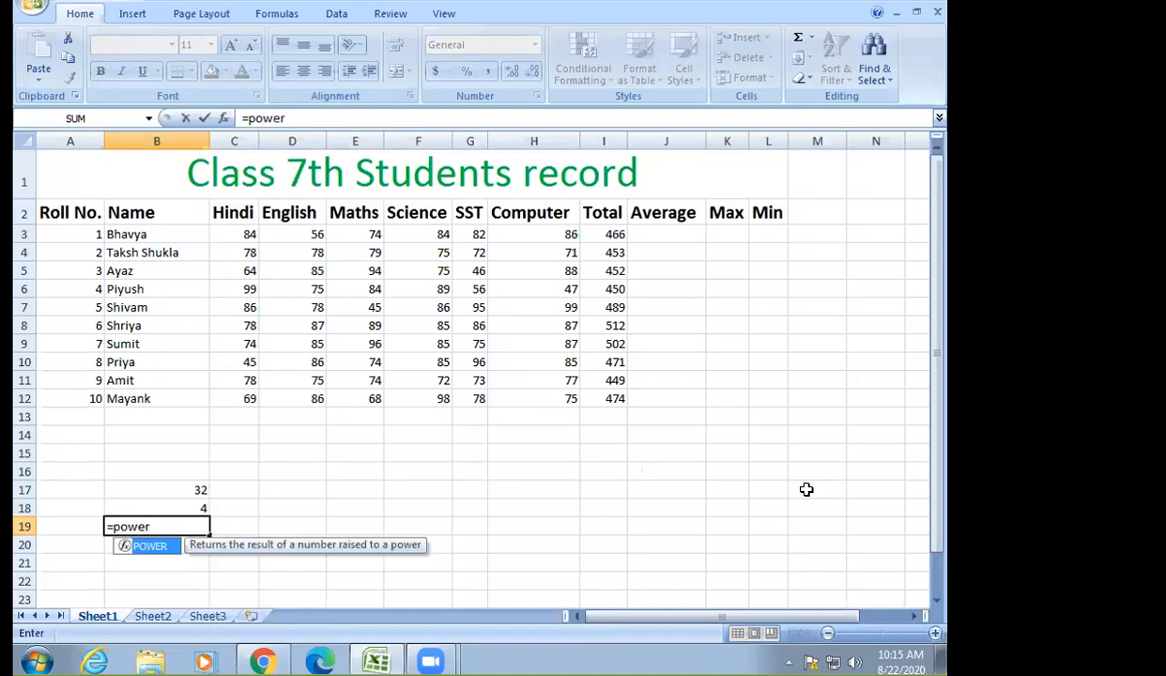
text(()
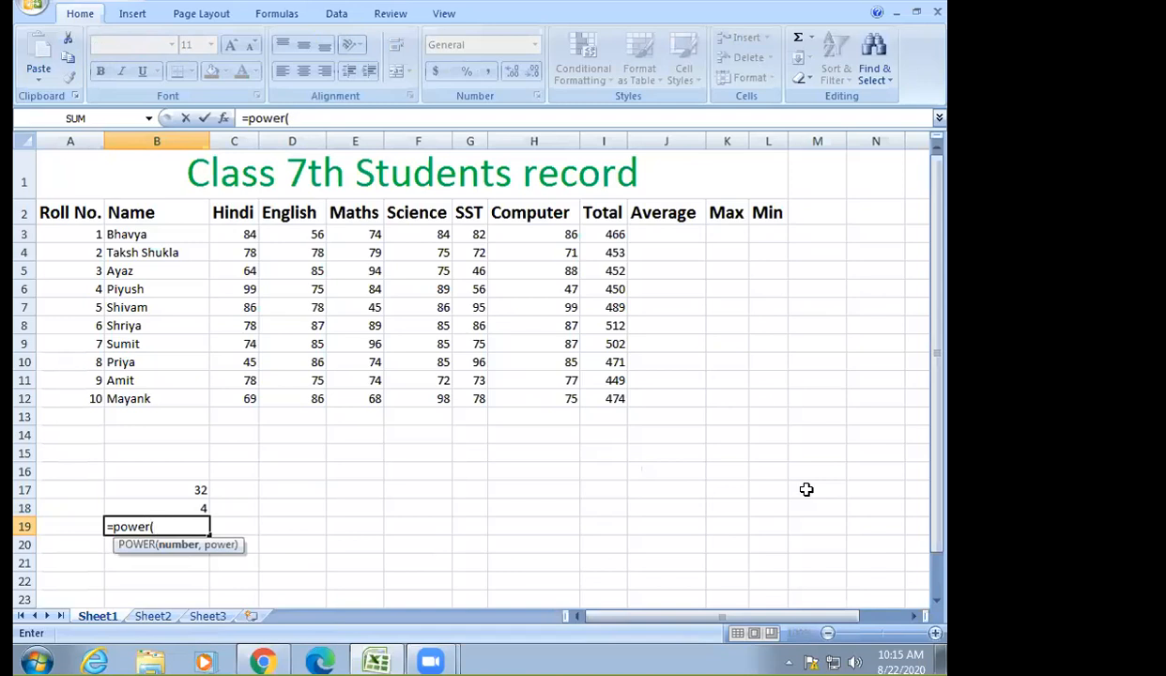
text(2,)
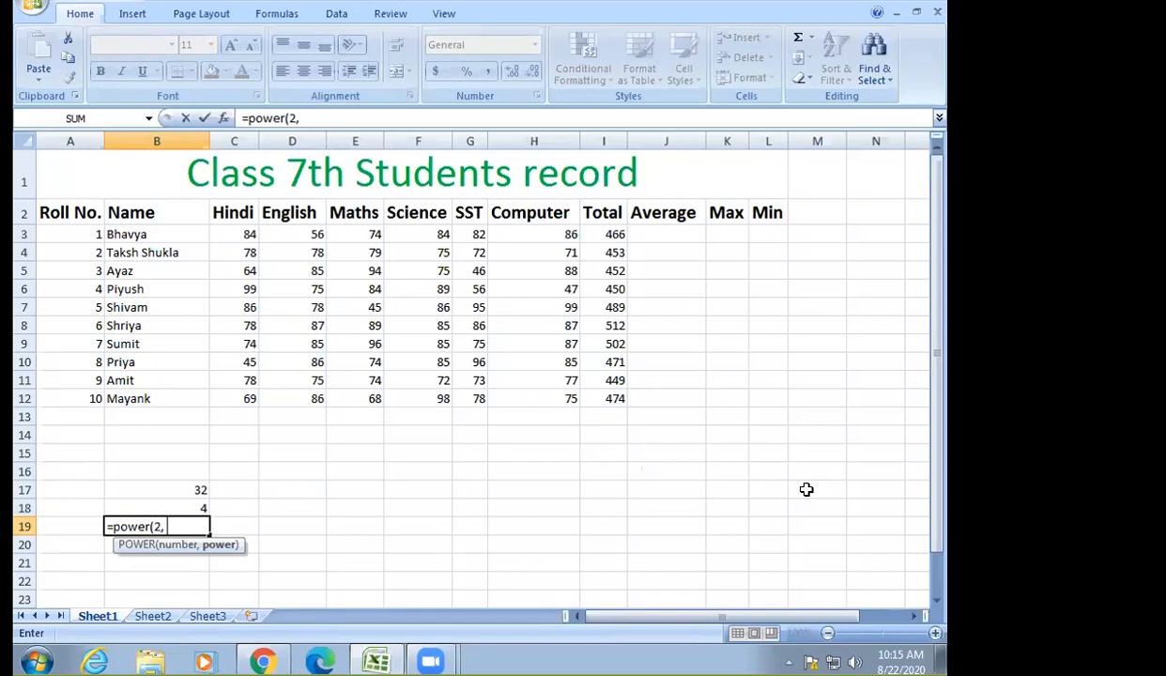
text( 2))
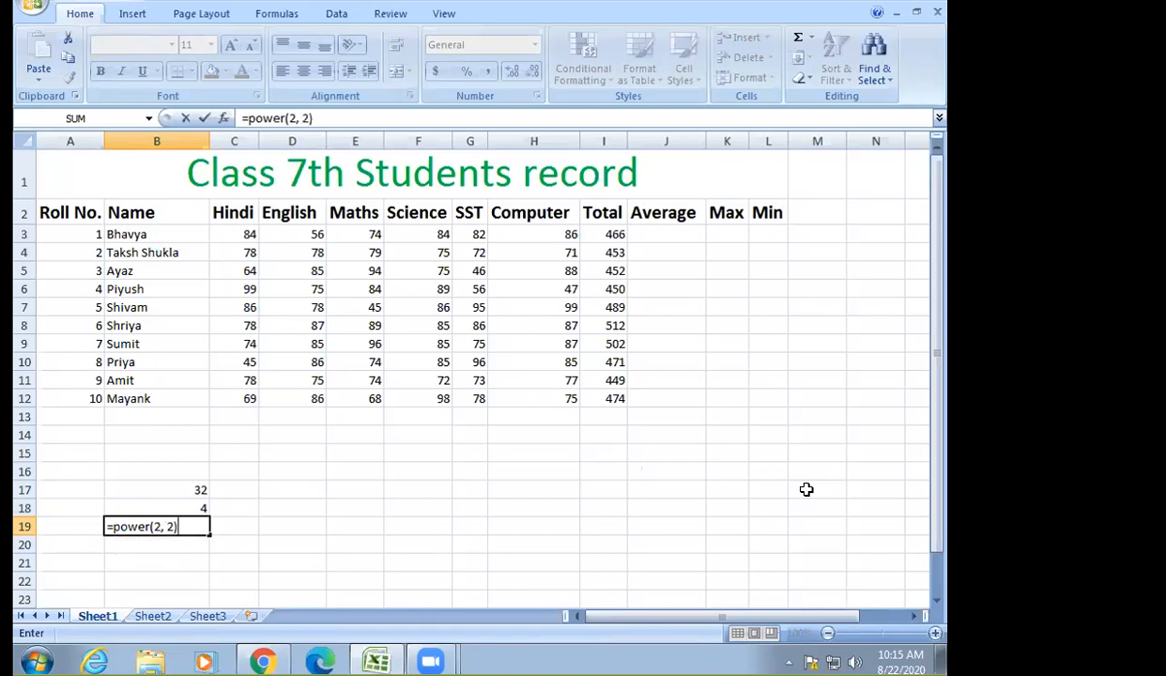
key(Return)
key(Up)
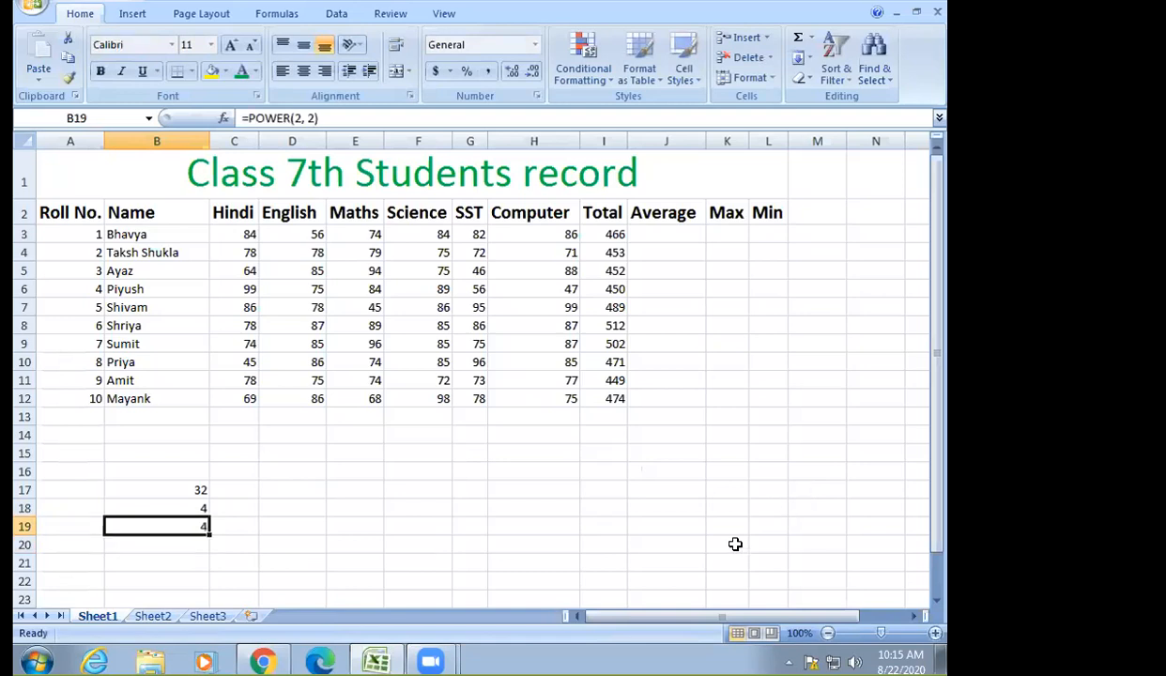
- Enter a second POWER formula in cell B20, using 4 as the base number
key(Down)
text(=po)
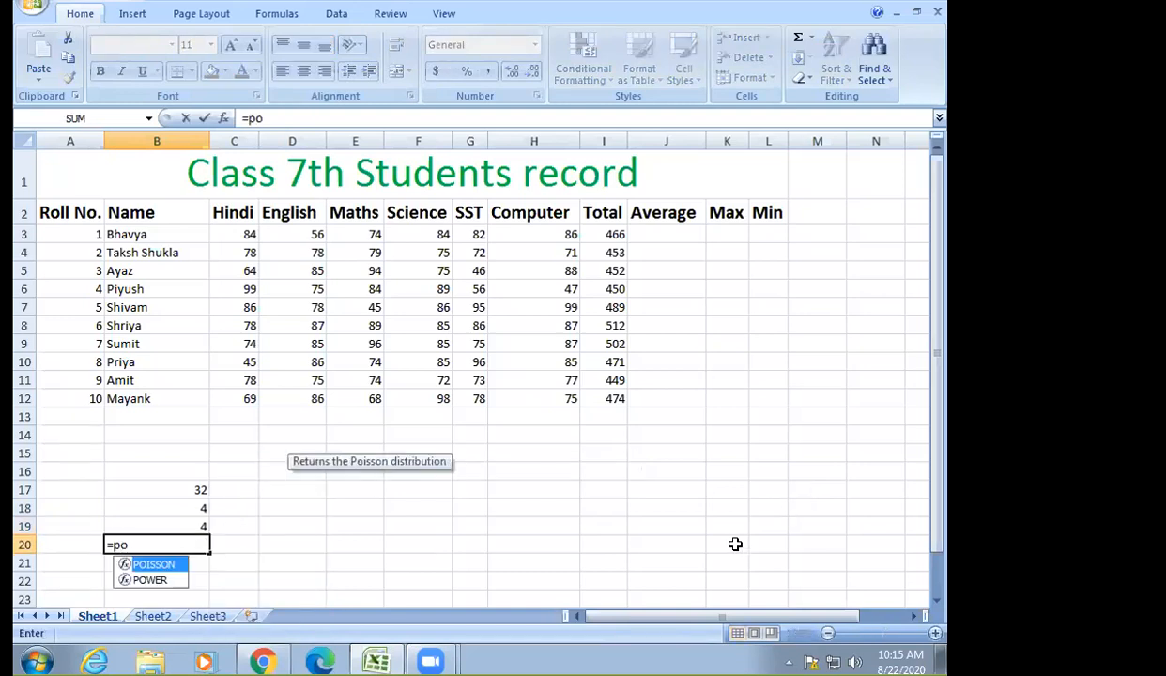
text(wer()
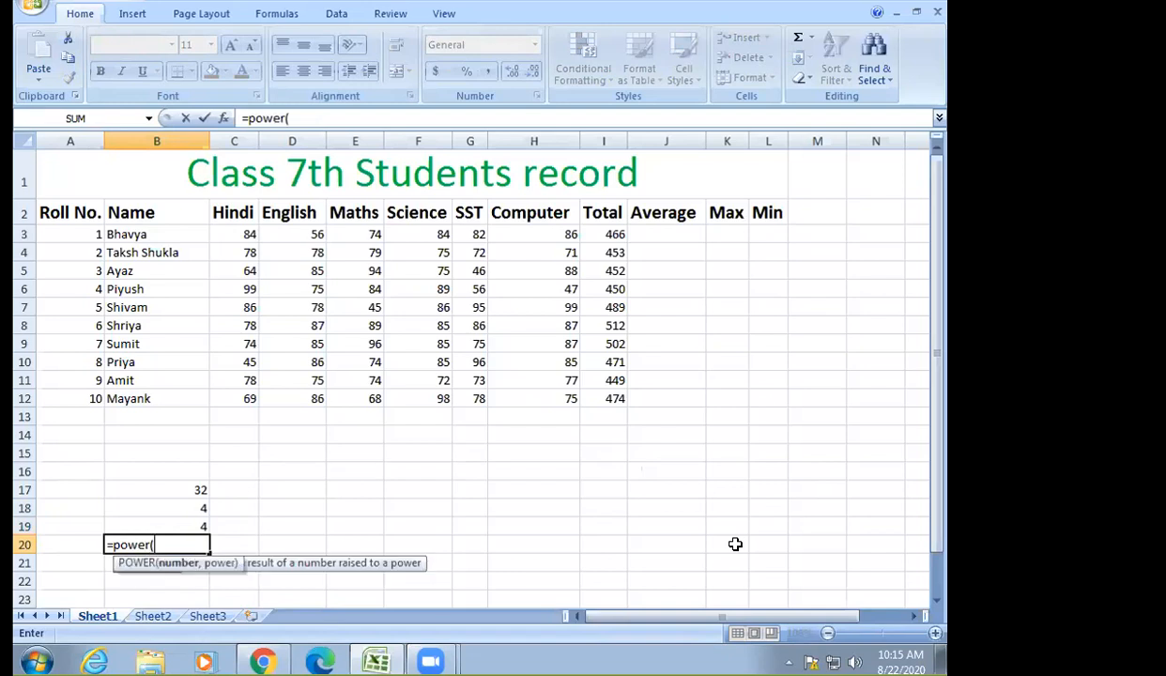
text(4)
text(,)
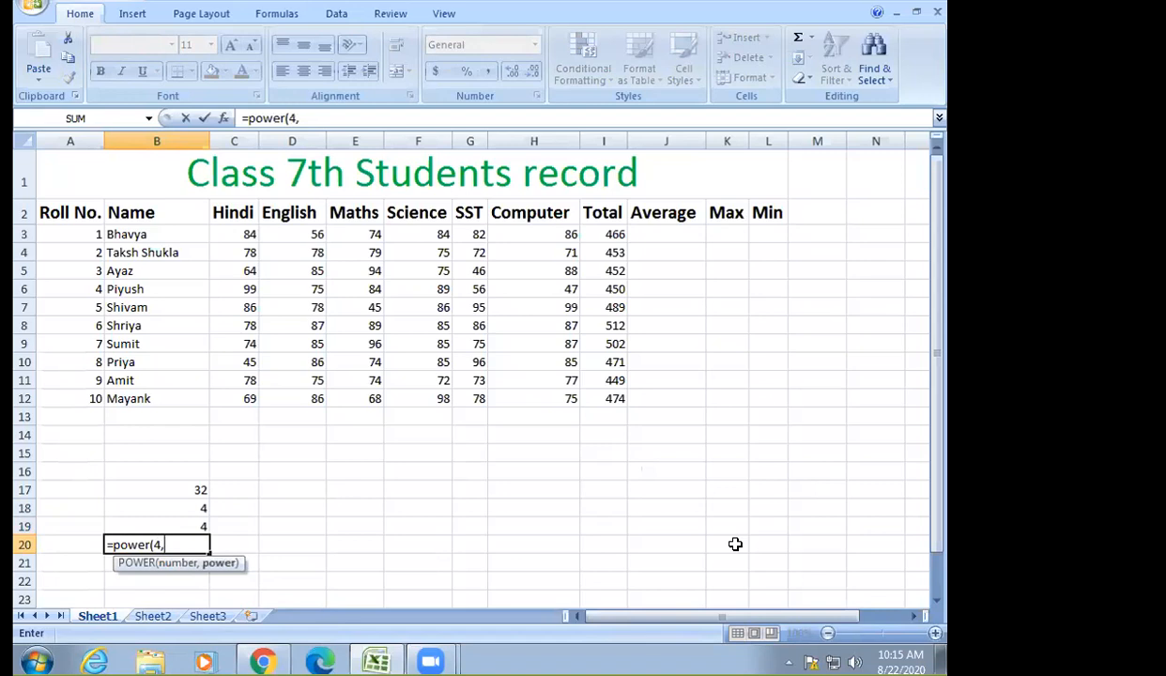
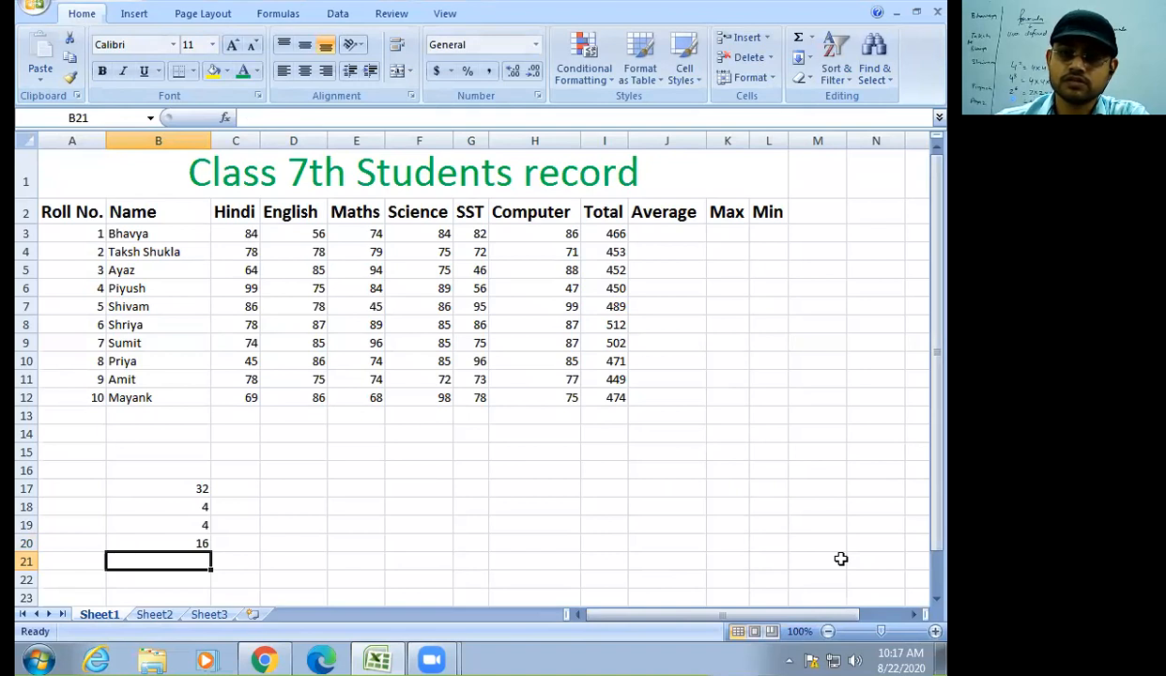
click(182, 485)
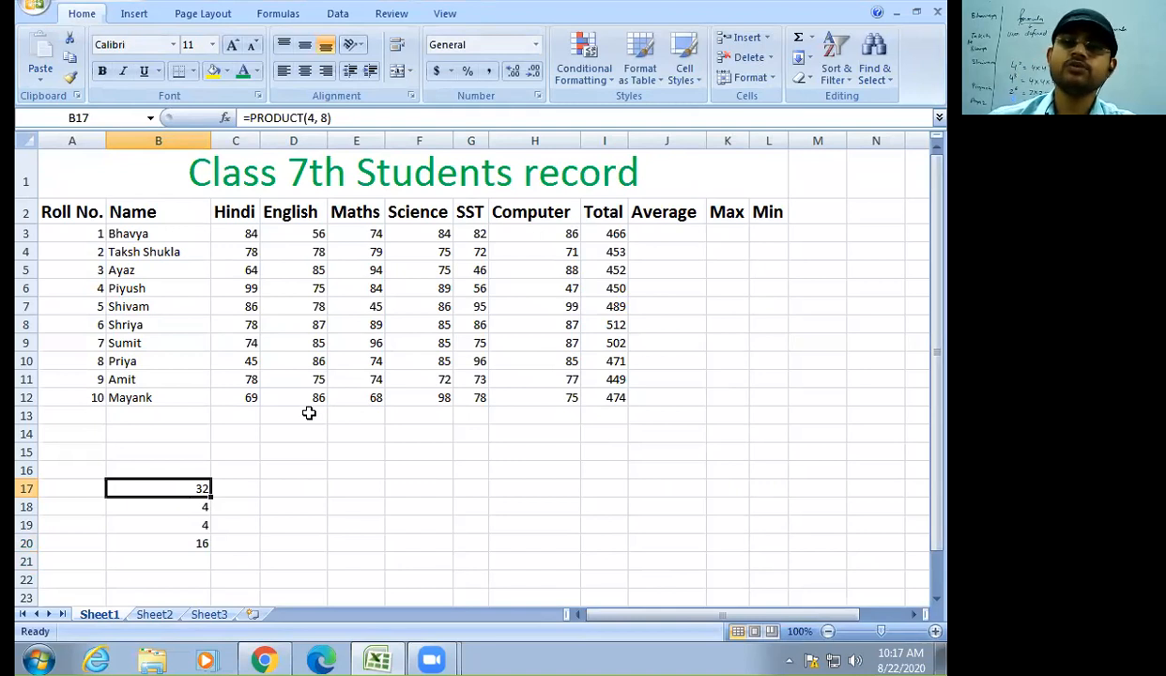
- Calculate the first student's Max in K3 with the formula =max(C3:H3)
click(729, 231)
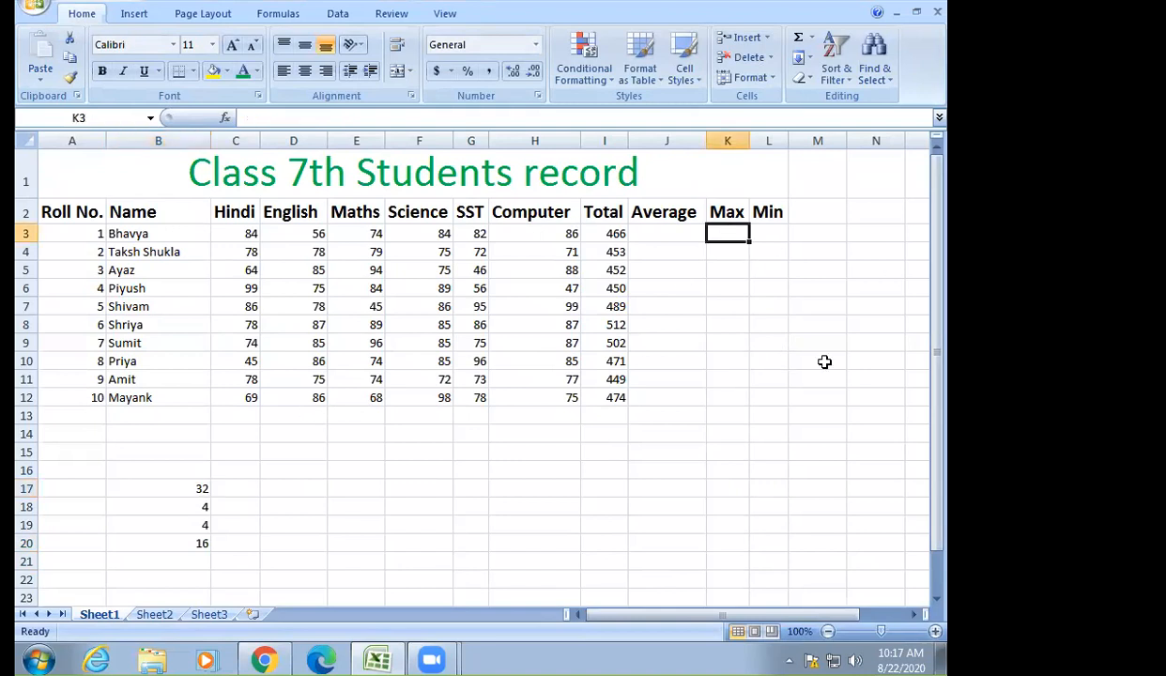
text(=)
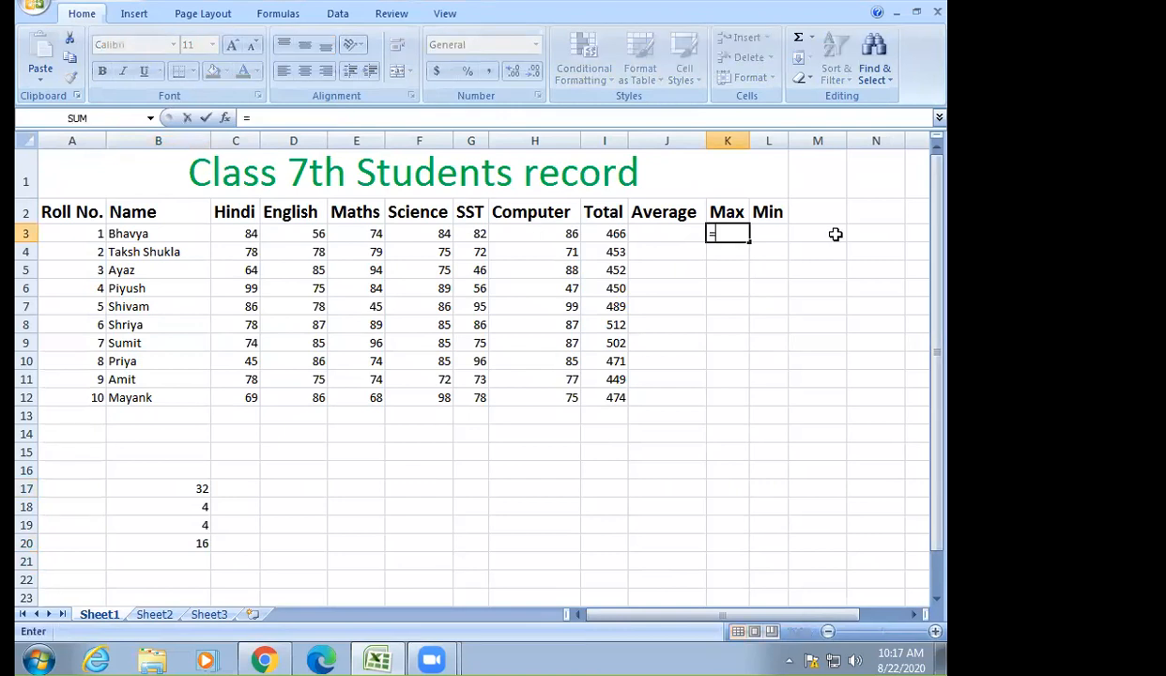
text(max()
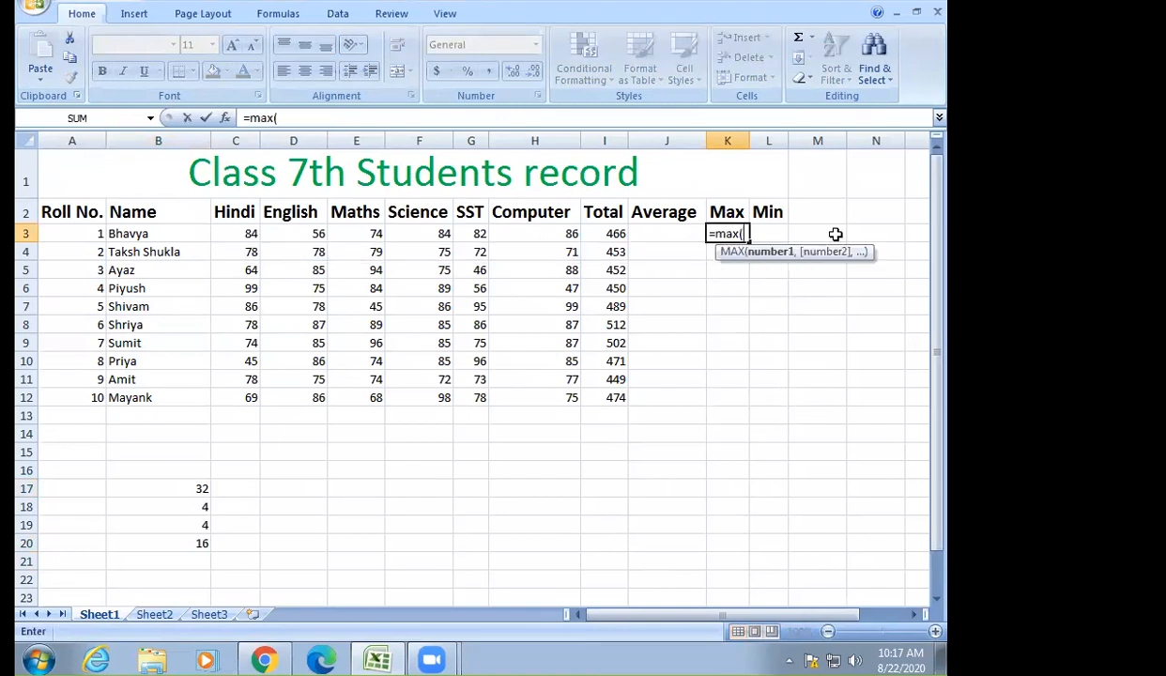
drag(235, 232, 546, 228)
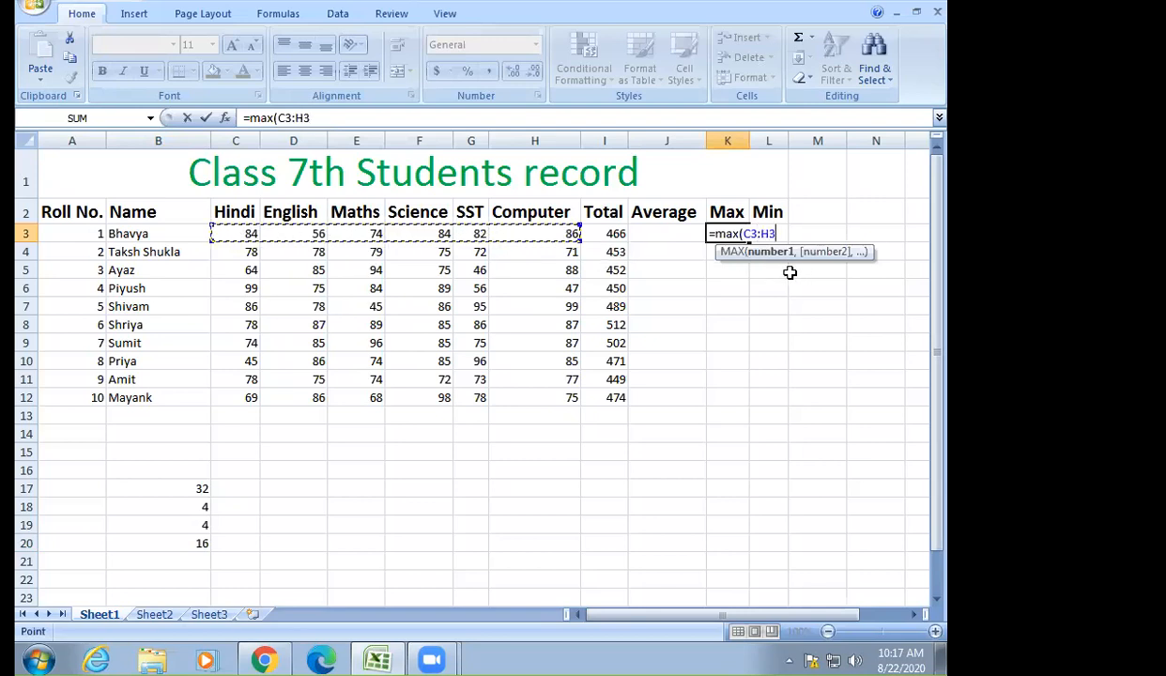
text())
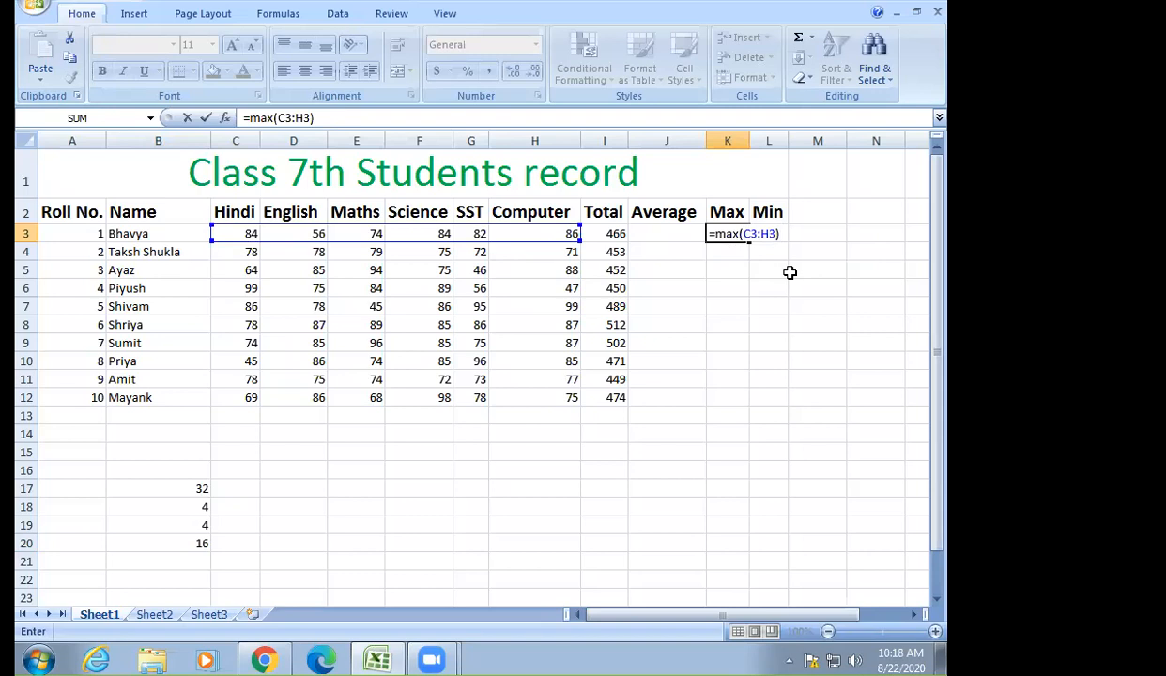
key(Return)
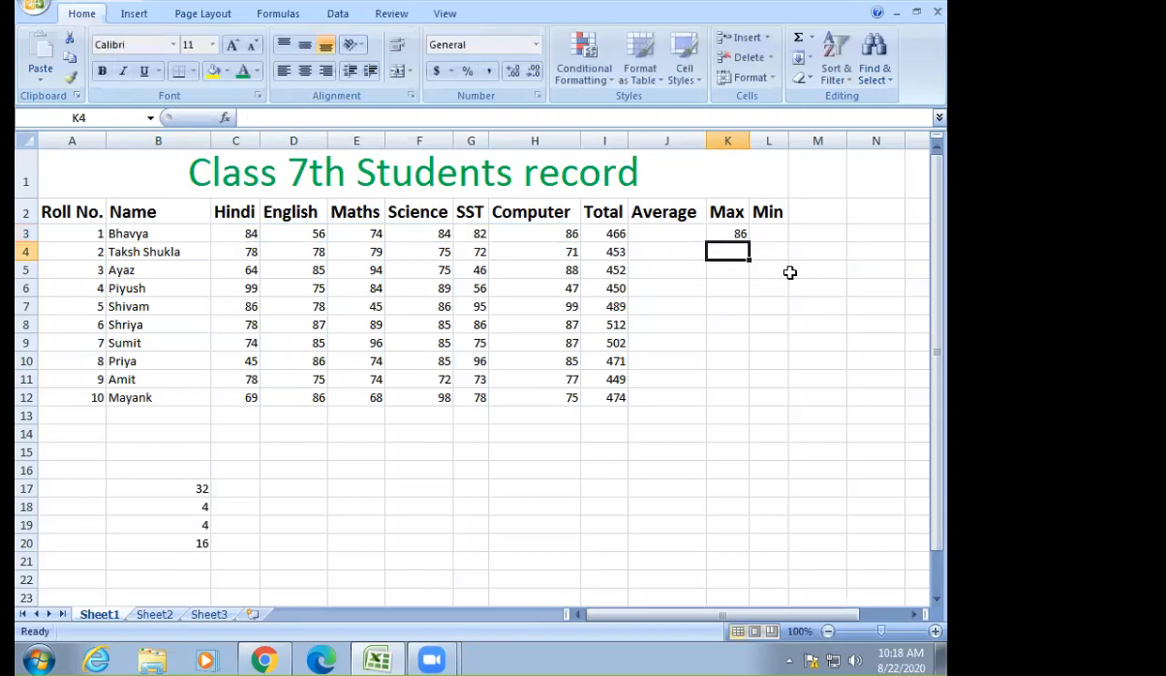
- Fill the Max formula from K3 down to K12 and check row 6 against its marks
click(729, 238)
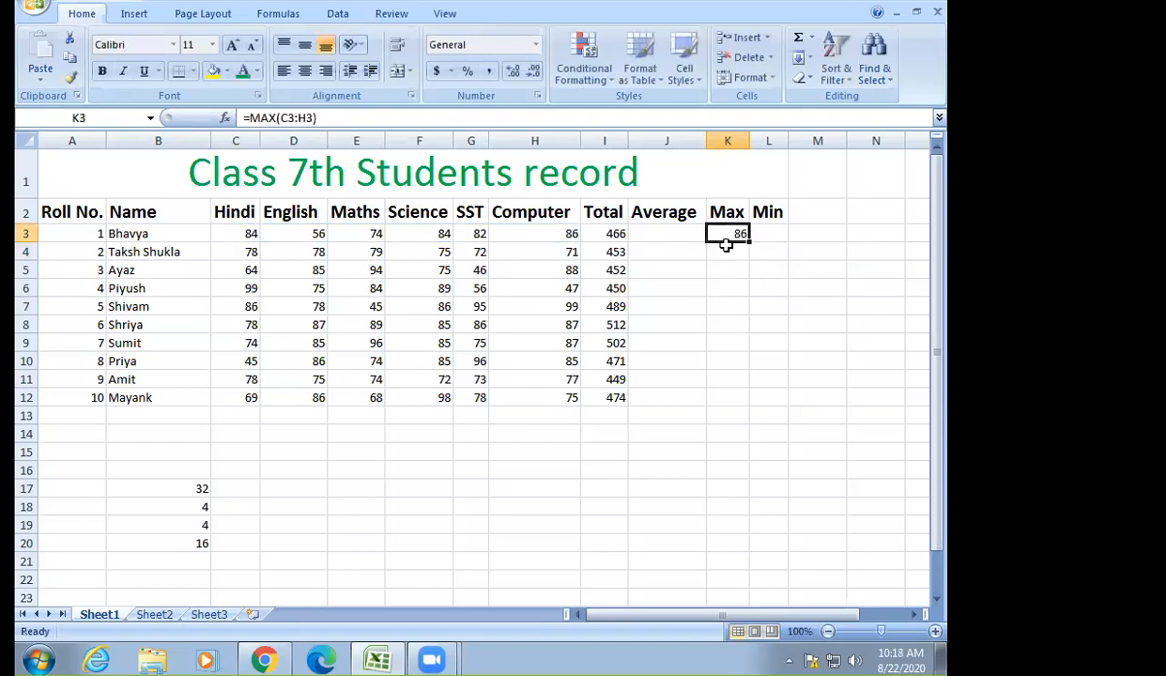
drag(747, 242, 735, 405)
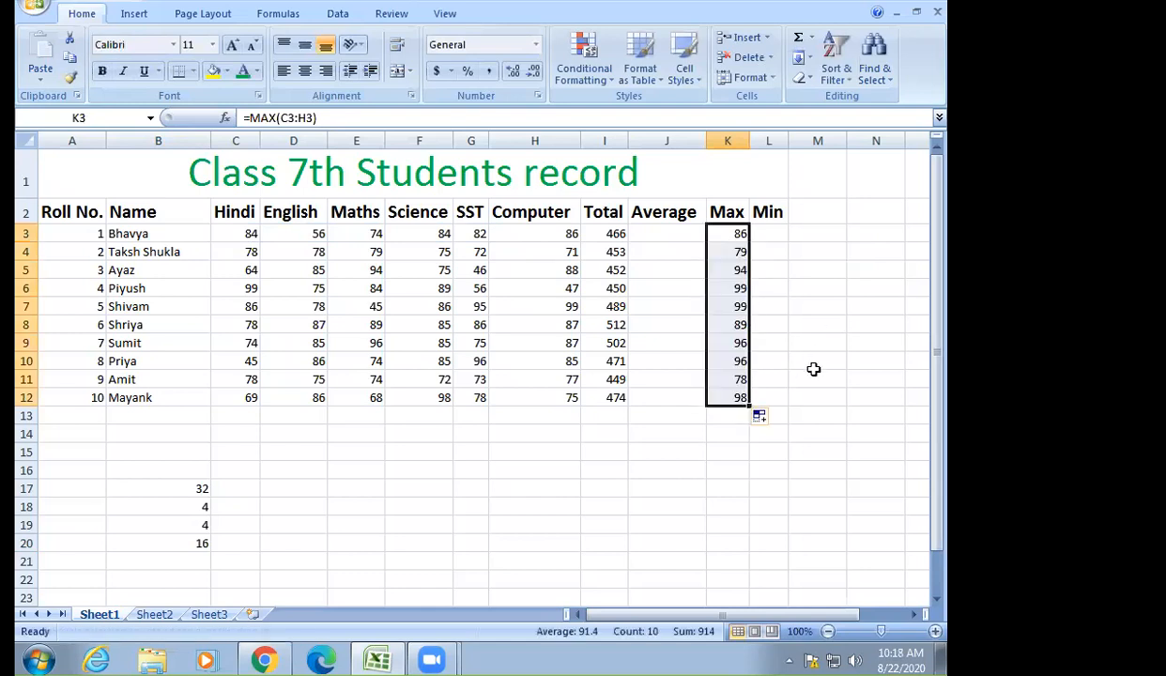
click(730, 291)
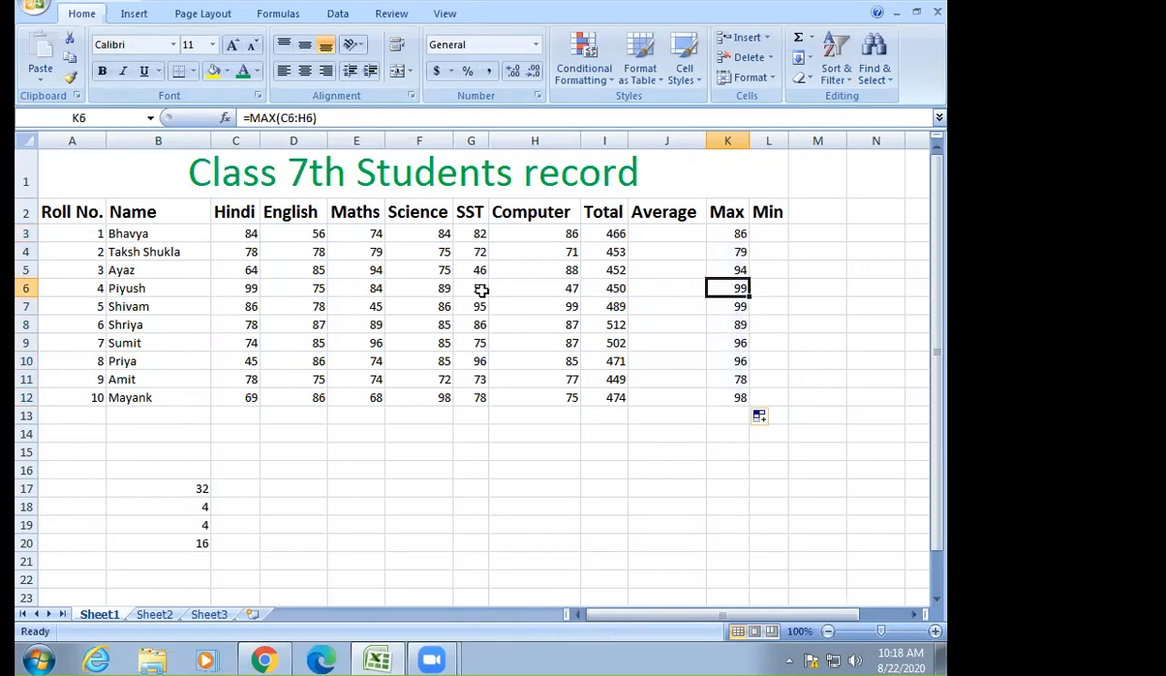
click(235, 292)
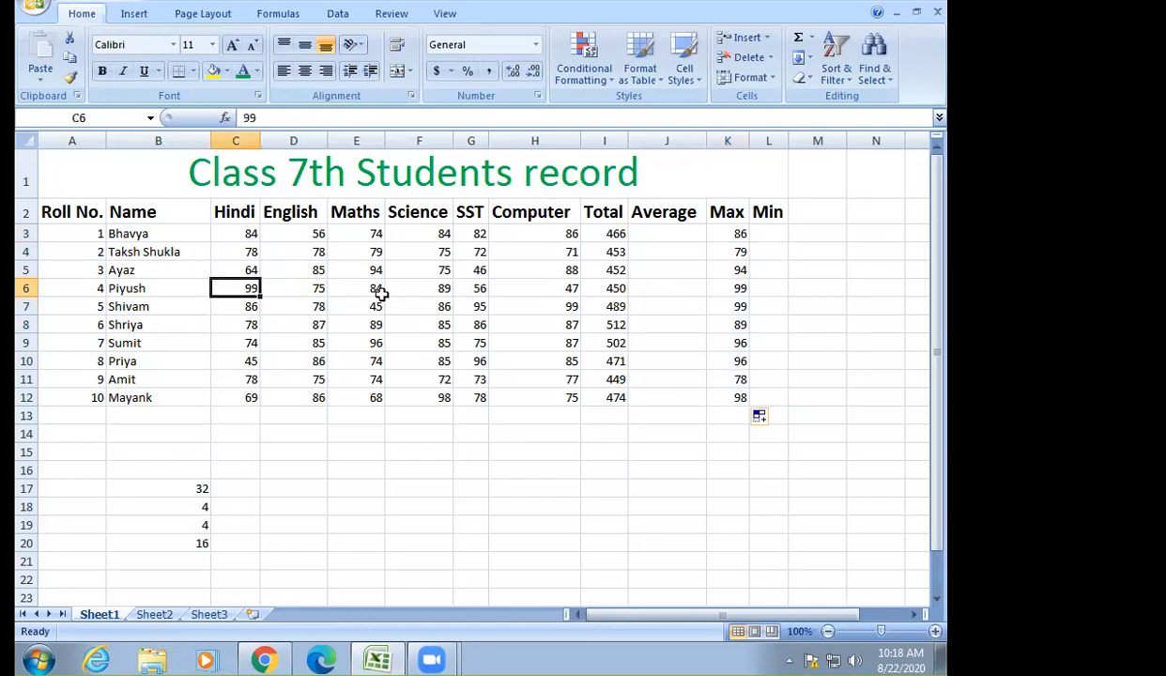
- Calculate the first student's Min in L3 with the formula =min(C3:H3)
click(772, 234)
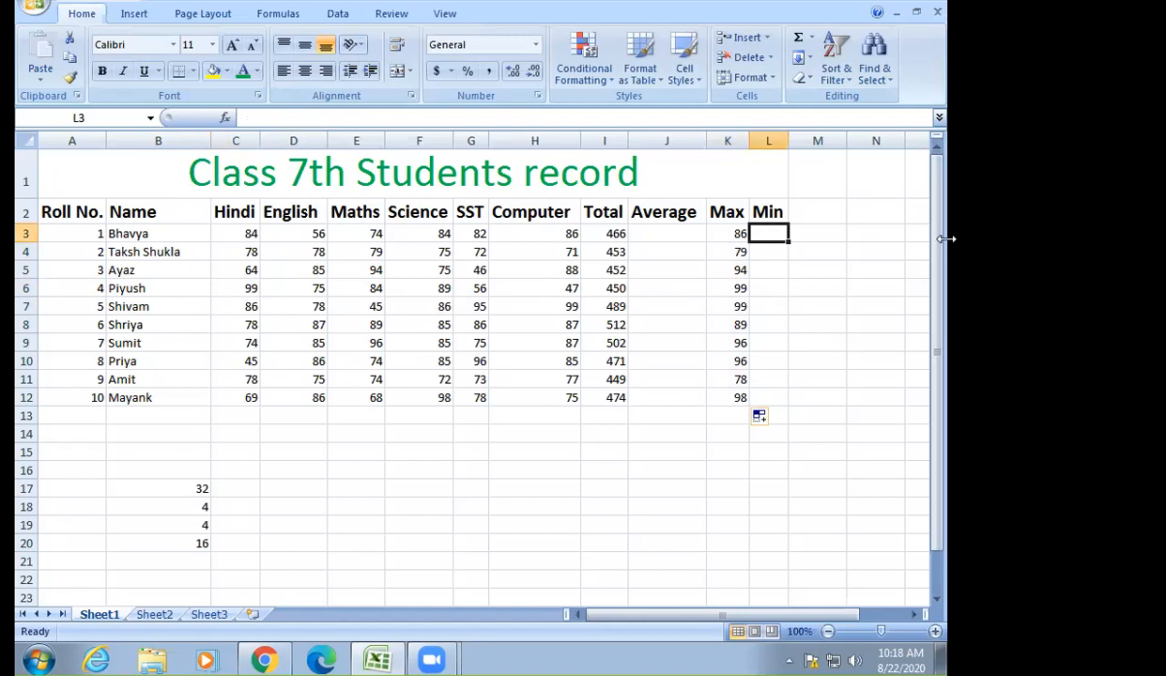
text(=m)
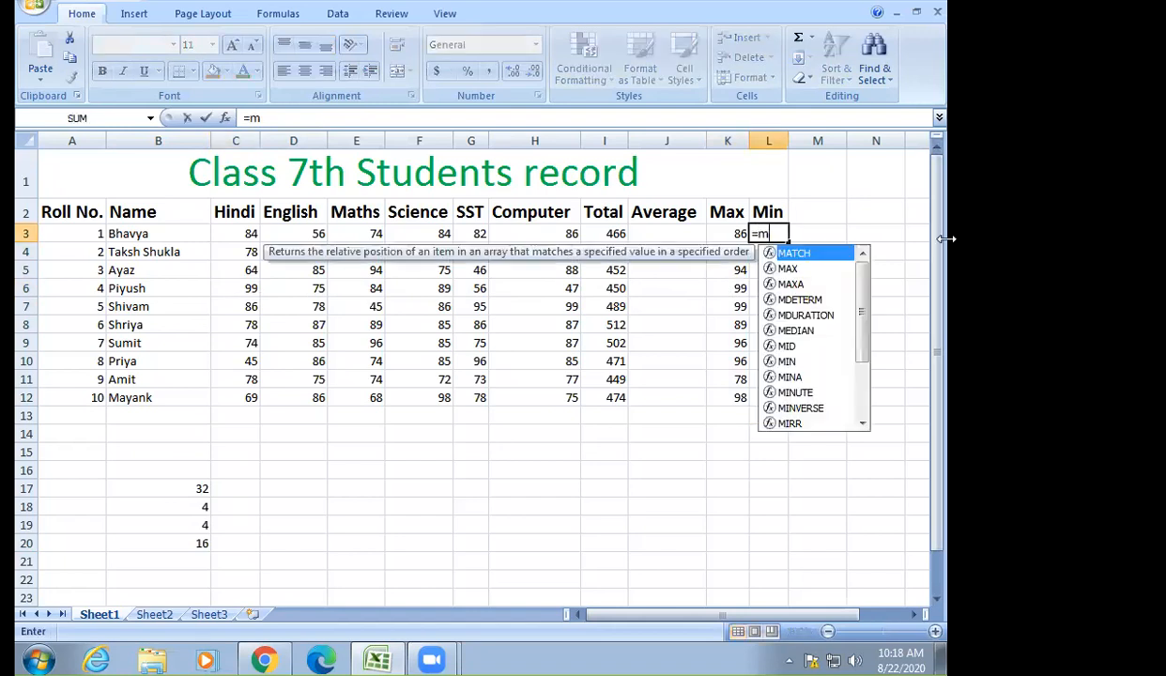
text(in()
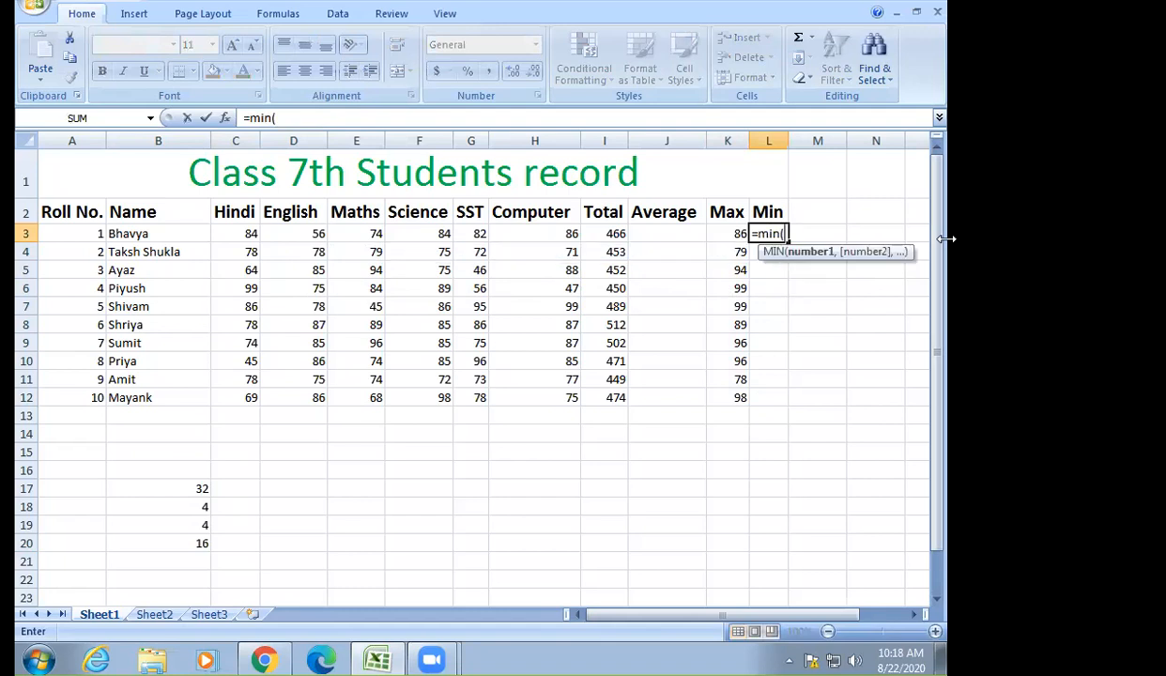
click(552, 235)
drag(471, 238, 254, 250)
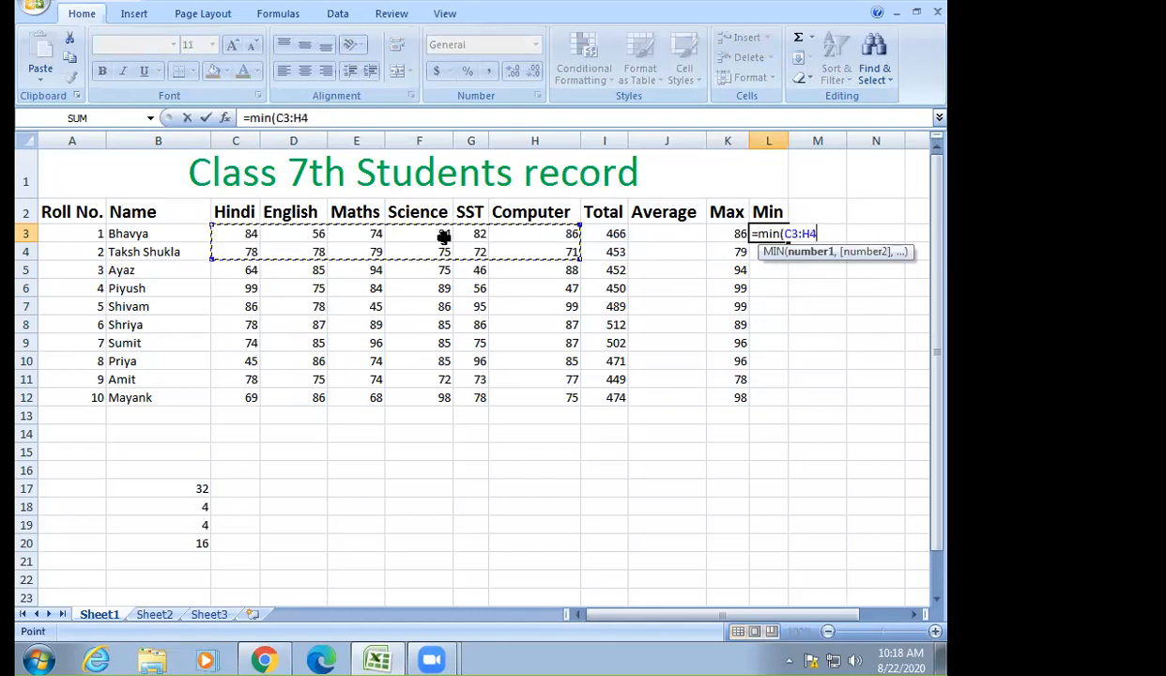
drag(444, 237, 447, 245)
text())
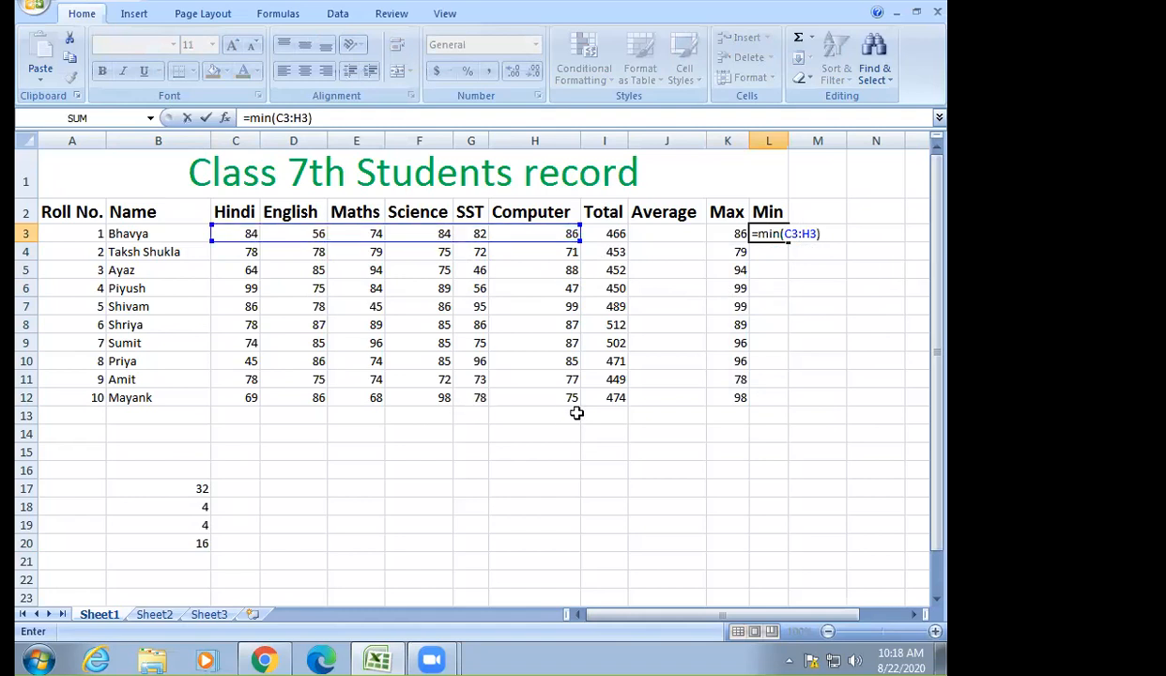
key(Return)
- Fill the Min formula from L3 down to L12 for all the students
click(775, 235)
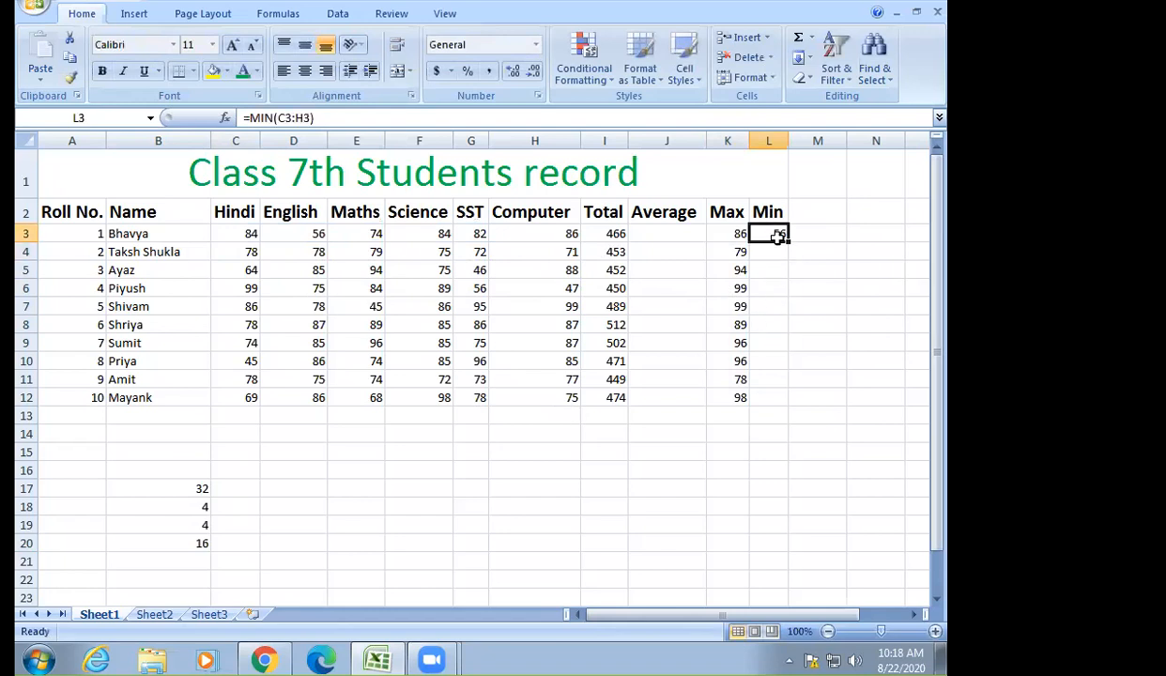
drag(789, 241, 789, 409)
click(751, 487)
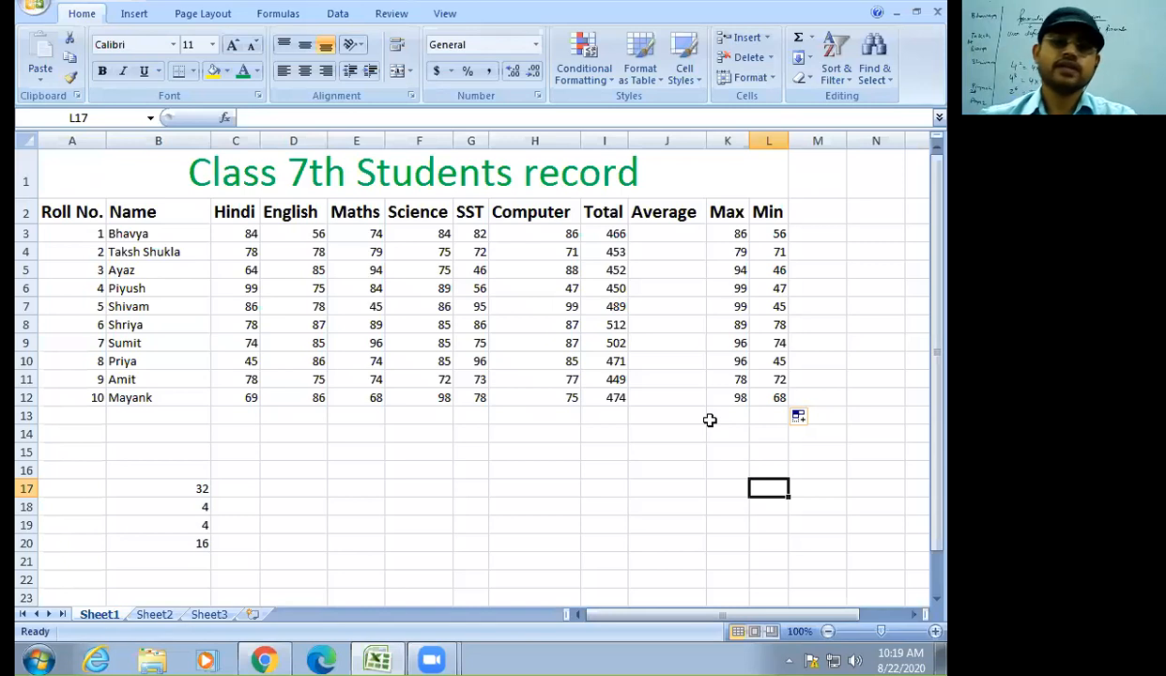
- Count the numeric cells of the marks table in D18 with the formula =count(C2:L12)
key(Left)
key(Left)
key(Left)
key(Left)
key(Left)
key(Left)
key(Left)
key(Left)
key(Down)
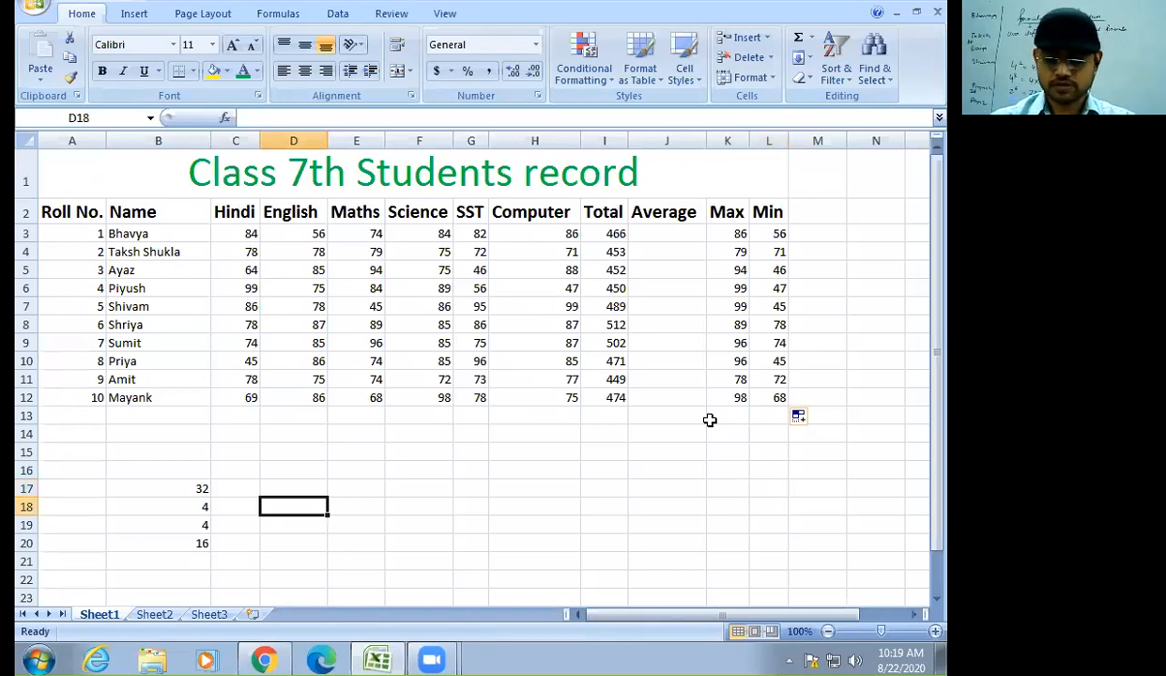
text(=cp)
key(BackSpace)
text(ount()
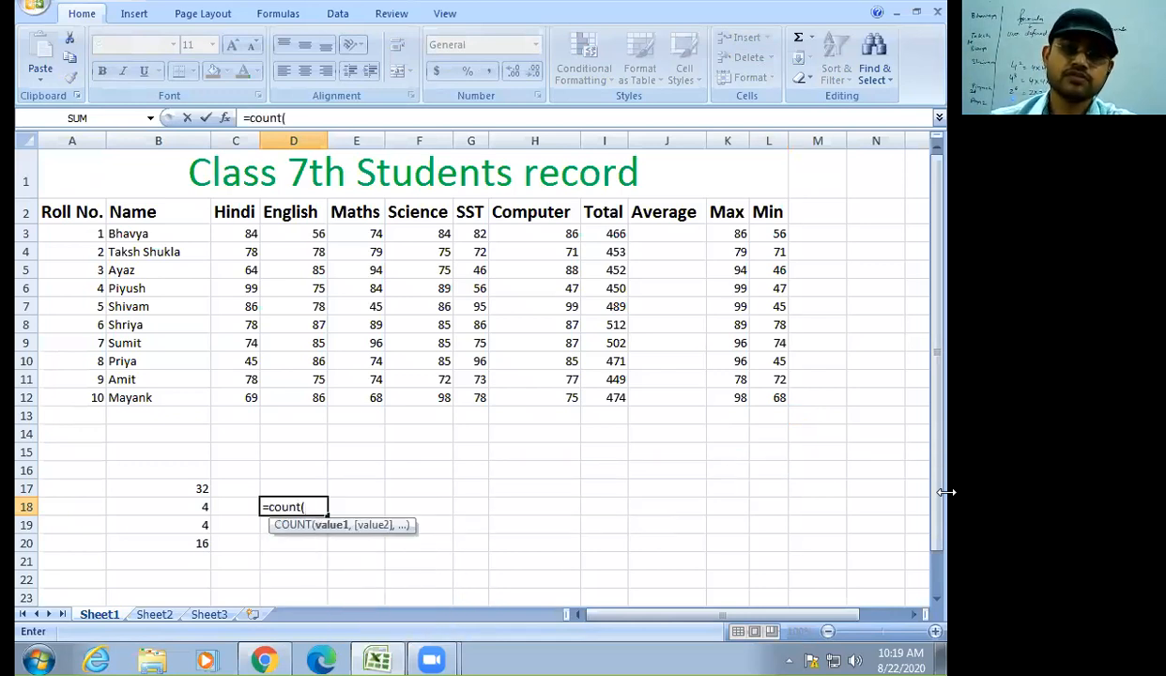
drag(226, 211, 769, 397)
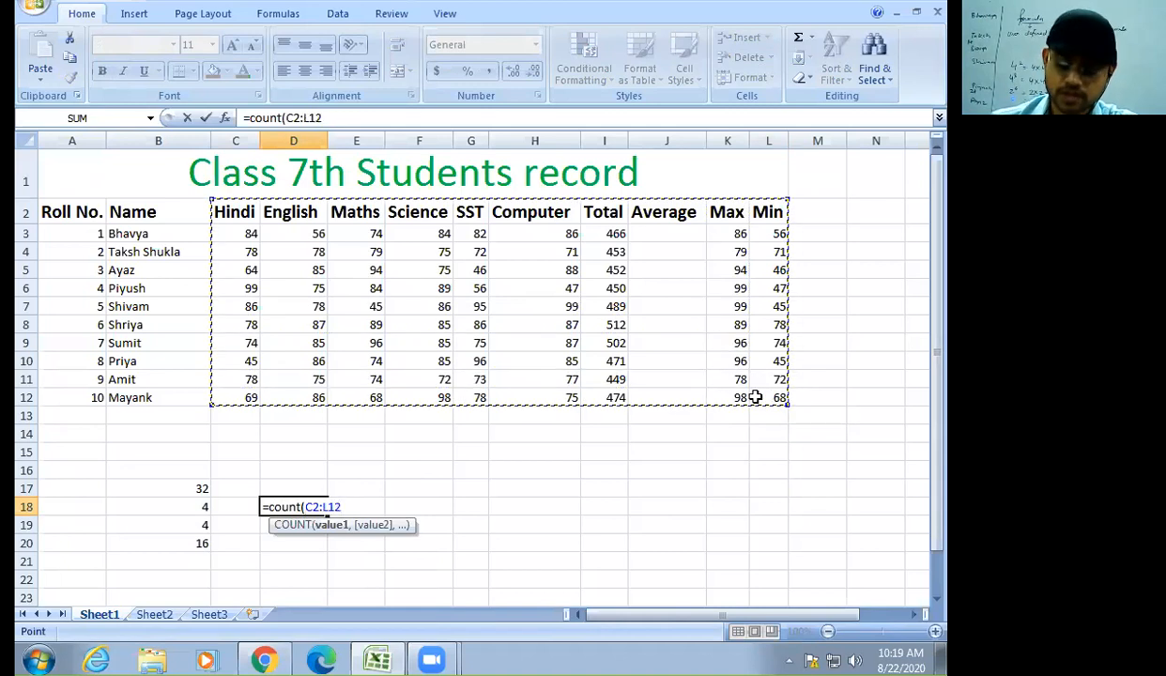
text())
key(Return)
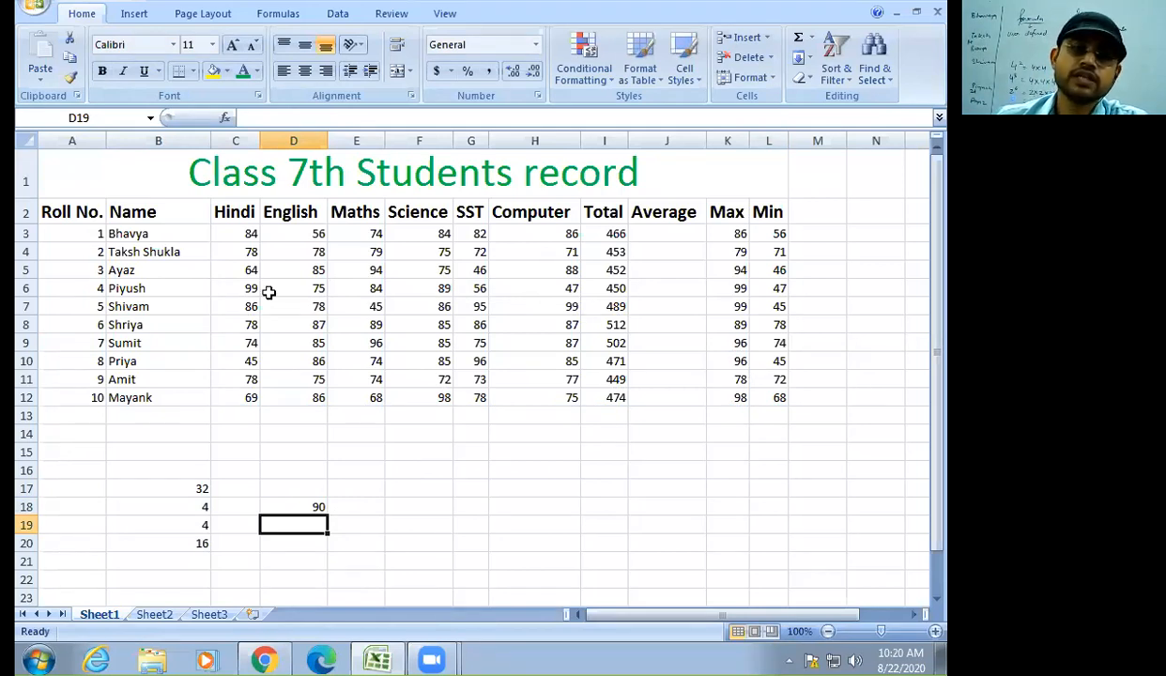
- Examine the numeric cells in the subject, Total, Max and Min columns that the COUNT formula covers
click(246, 250)
click(299, 235)
click(373, 250)
click(423, 251)
click(458, 249)
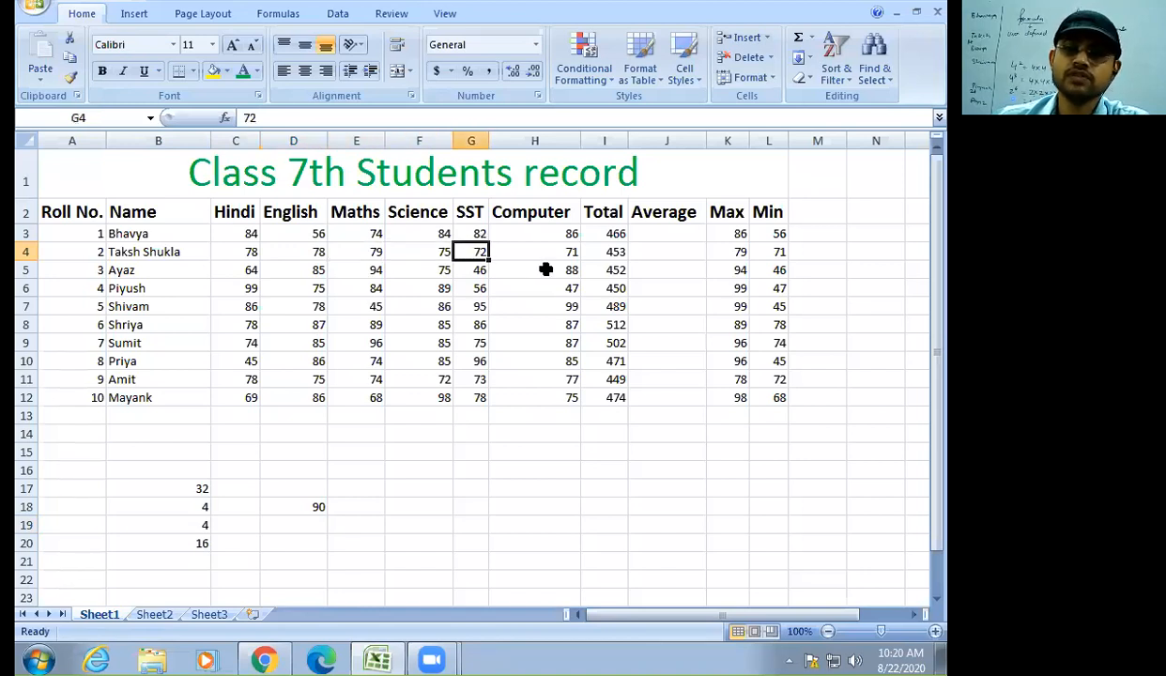
click(551, 270)
click(594, 270)
click(723, 284)
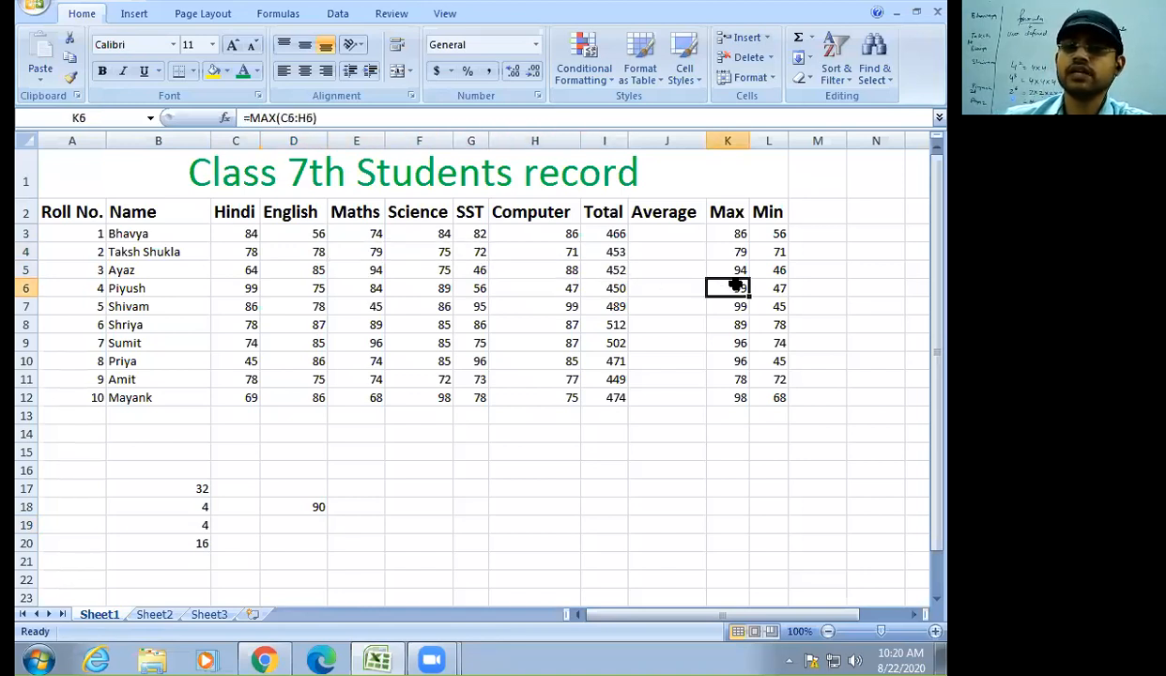
click(763, 283)
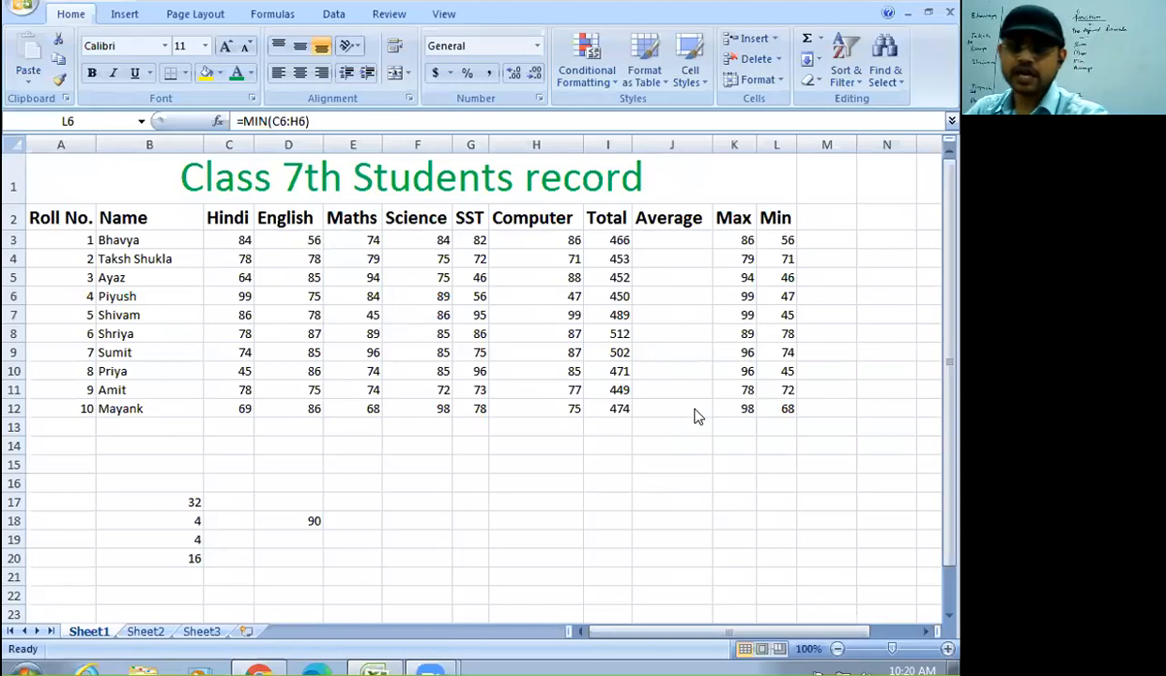
key(F2)
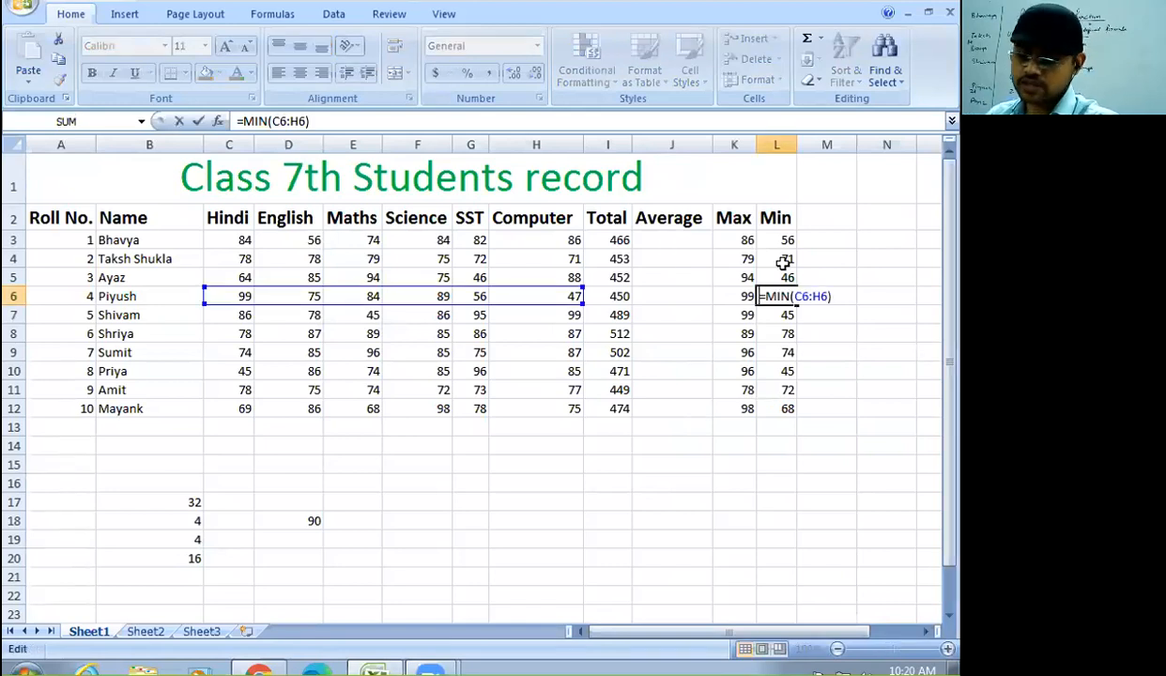
key(ctrl+Return)
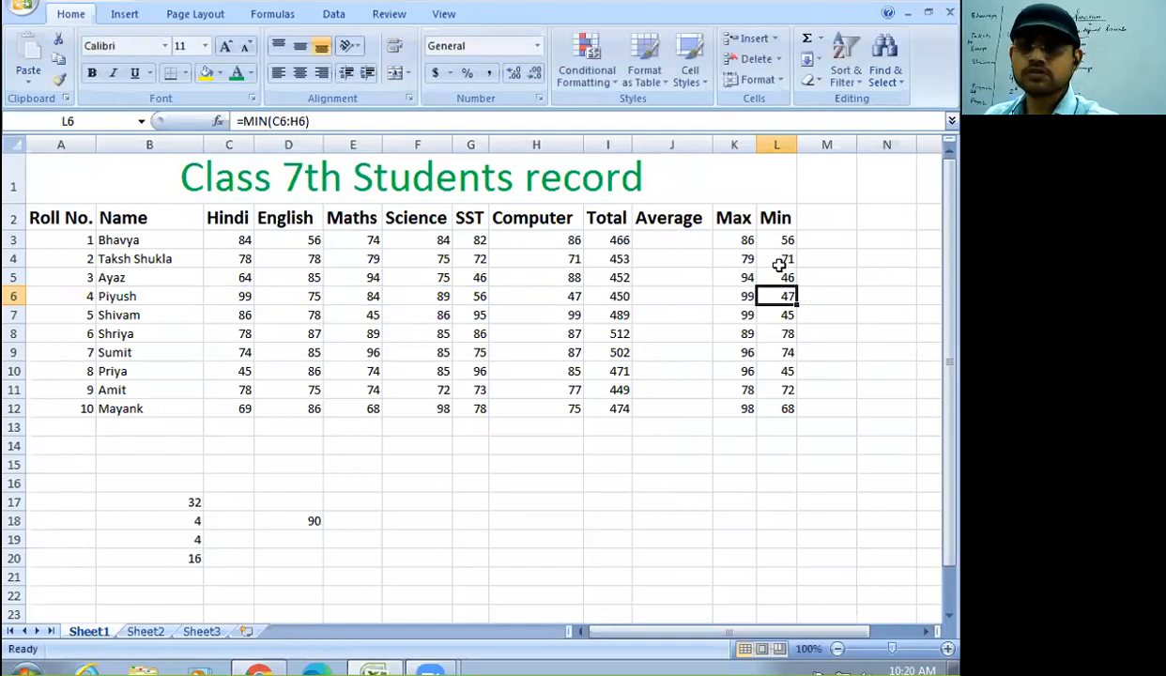
- Calculate the first student's Average in J3 with the formula =average(C3:H3)
click(673, 240)
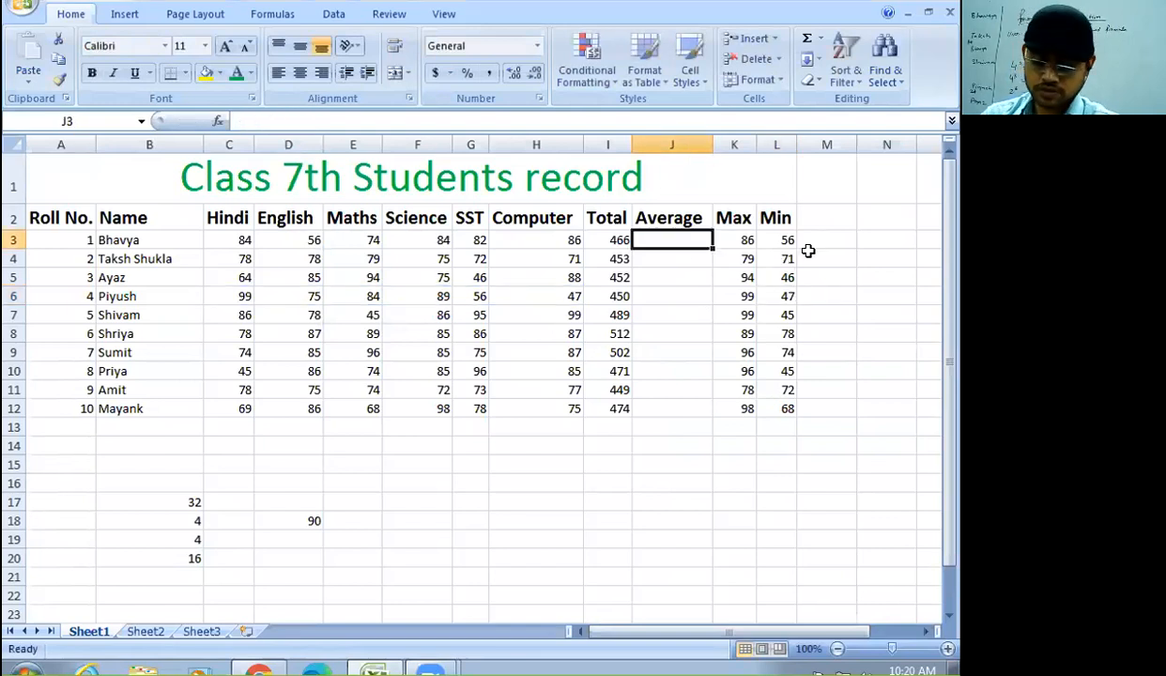
text(=average()
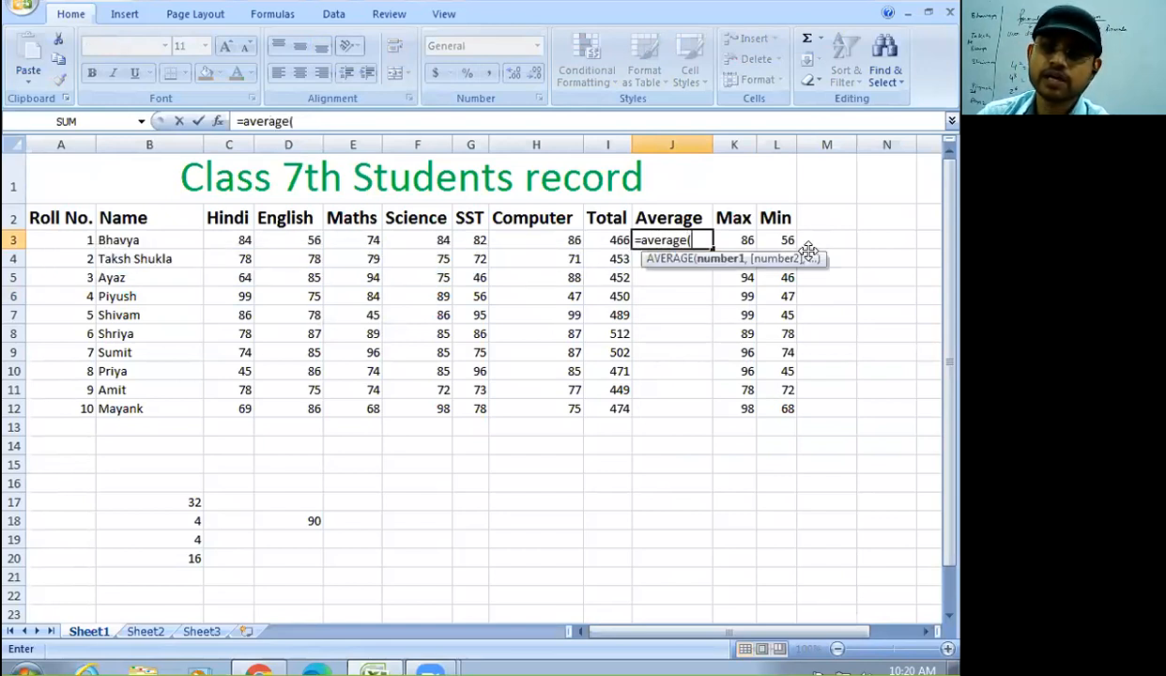
drag(564, 240, 230, 240)
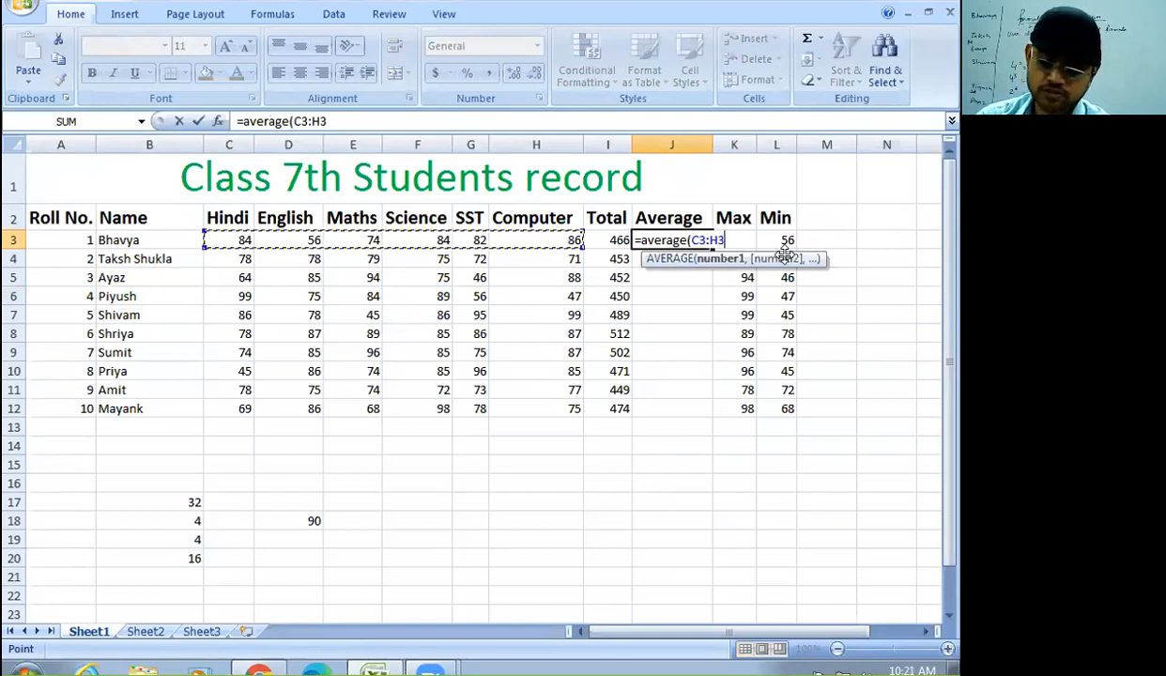
text())
key(Return)
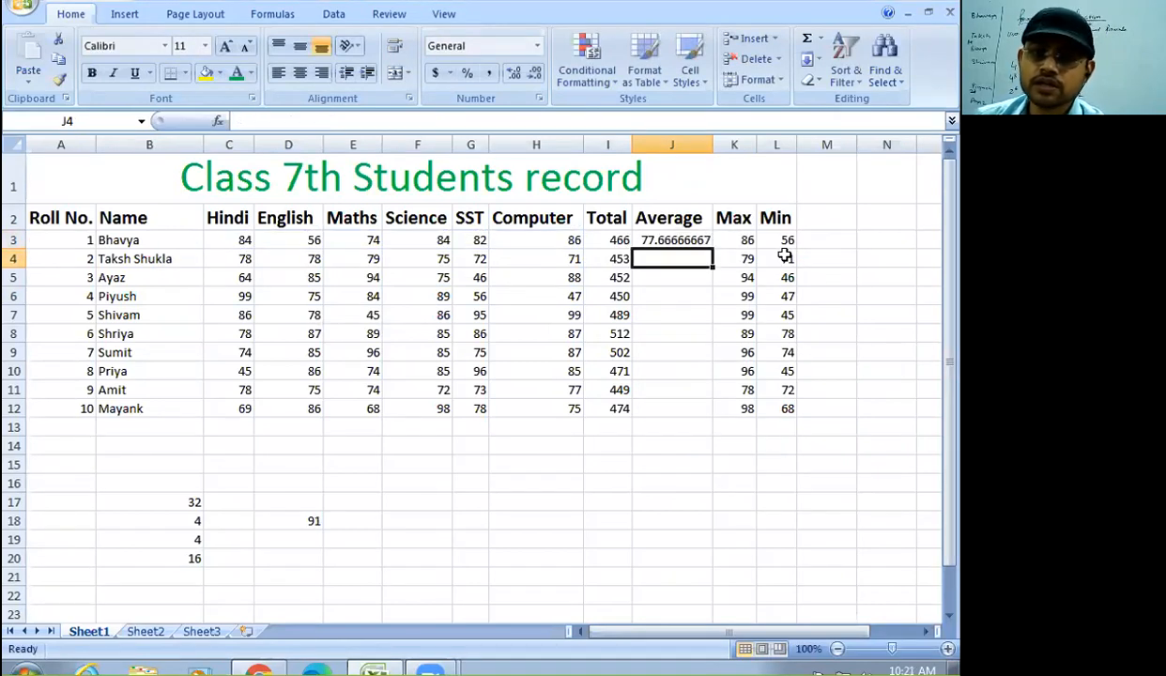
- Fill the Average formula from J3 down to J12 for all the students
click(662, 238)
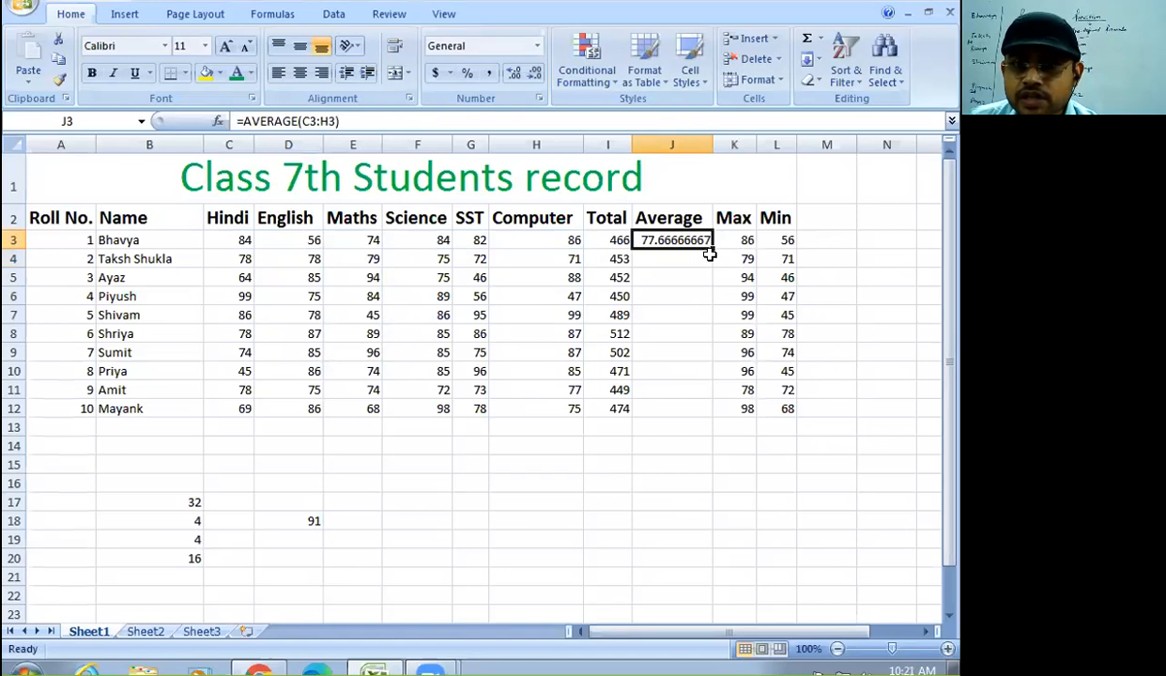
drag(713, 250, 707, 418)
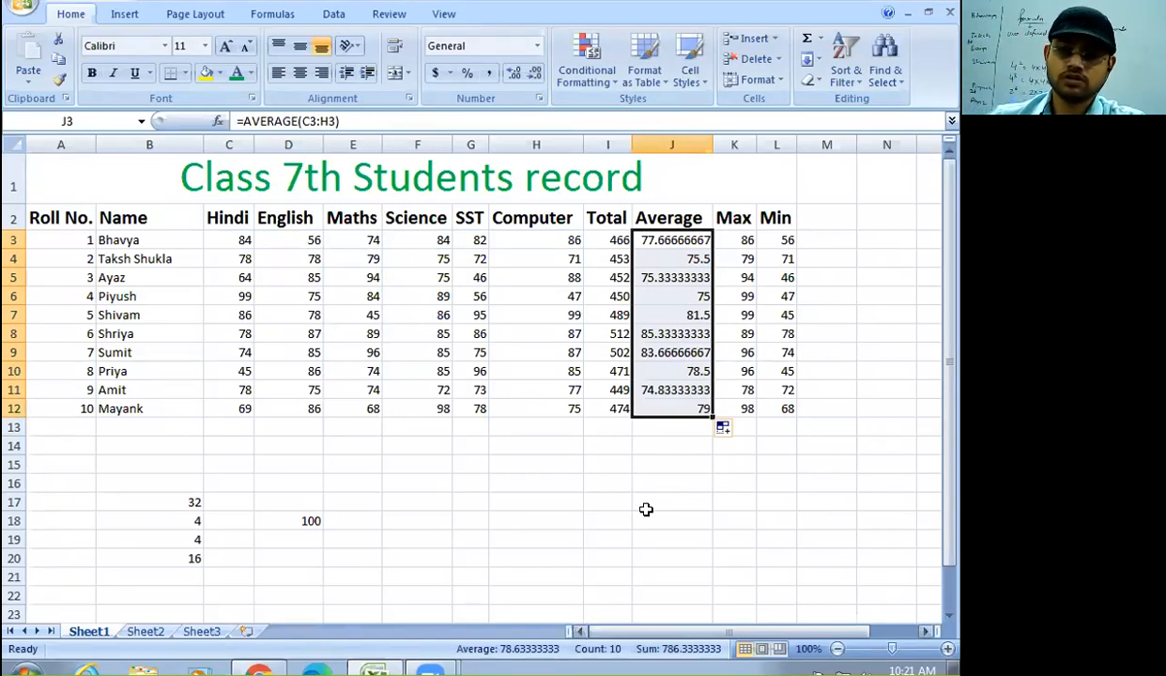
click(608, 427)
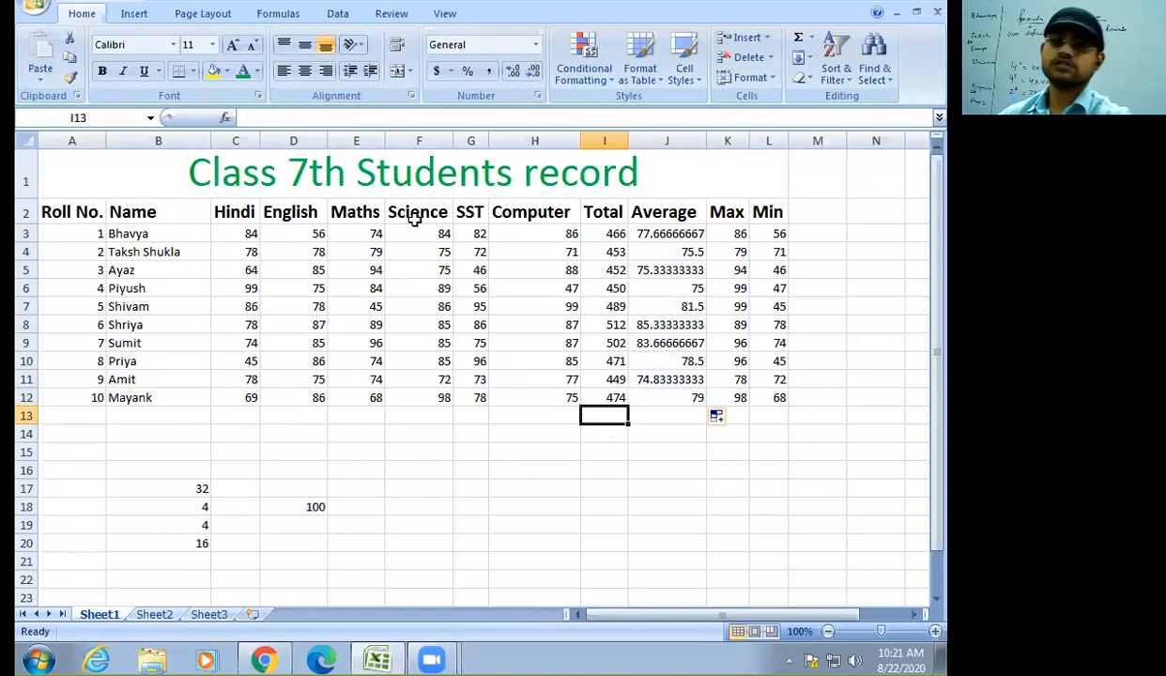
- Total the Hindi marks in C13 with AutoSum over C3:C12
click(246, 415)
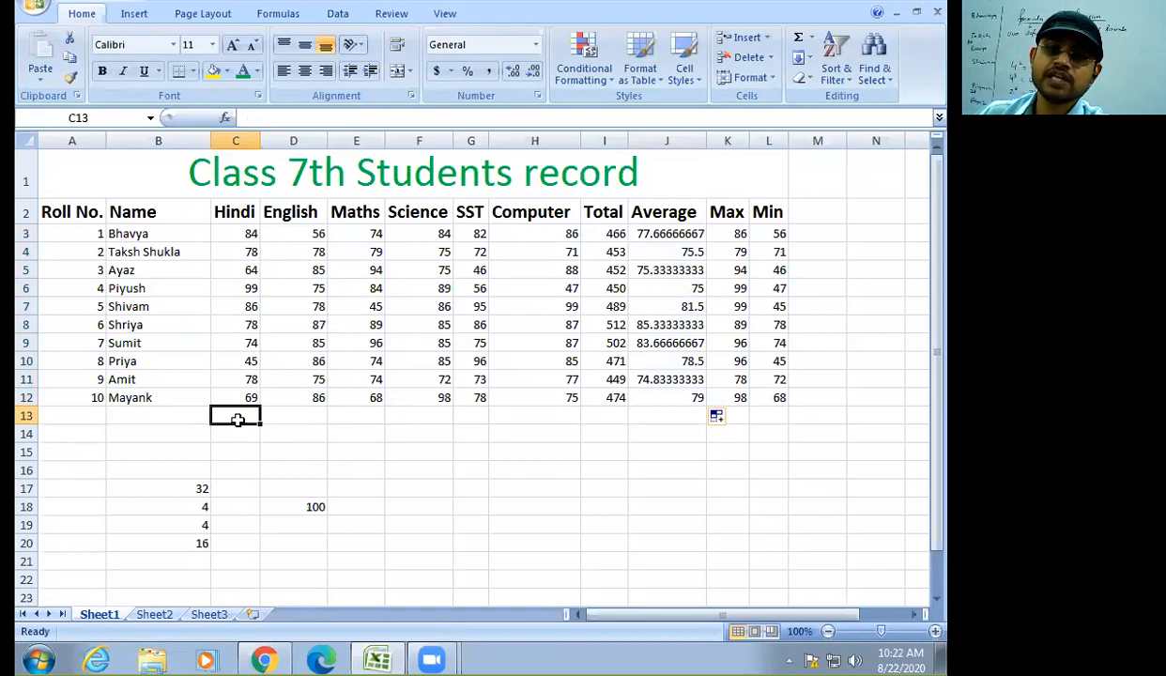
drag(236, 233, 232, 393)
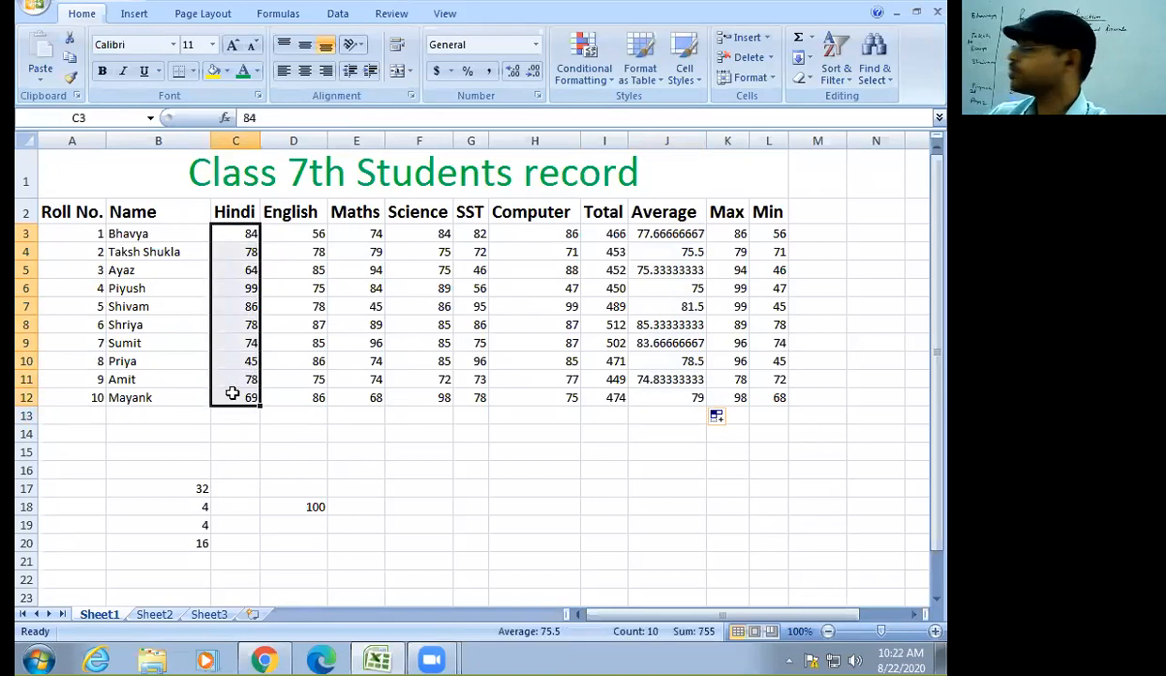
click(236, 417)
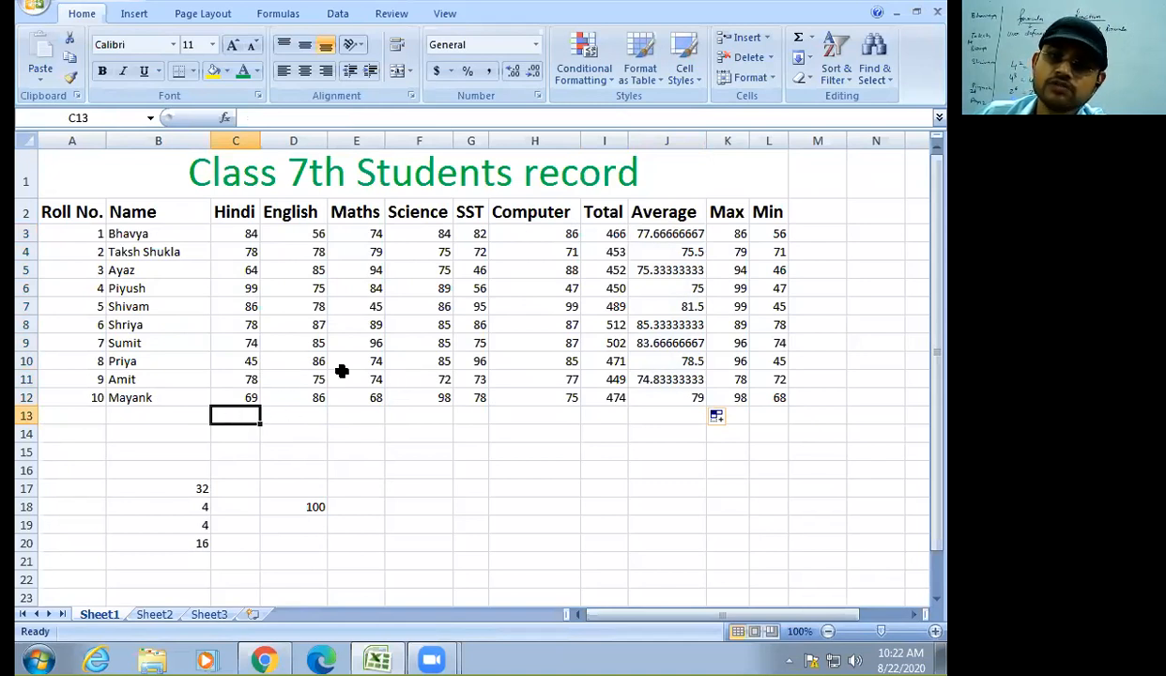
click(797, 40)
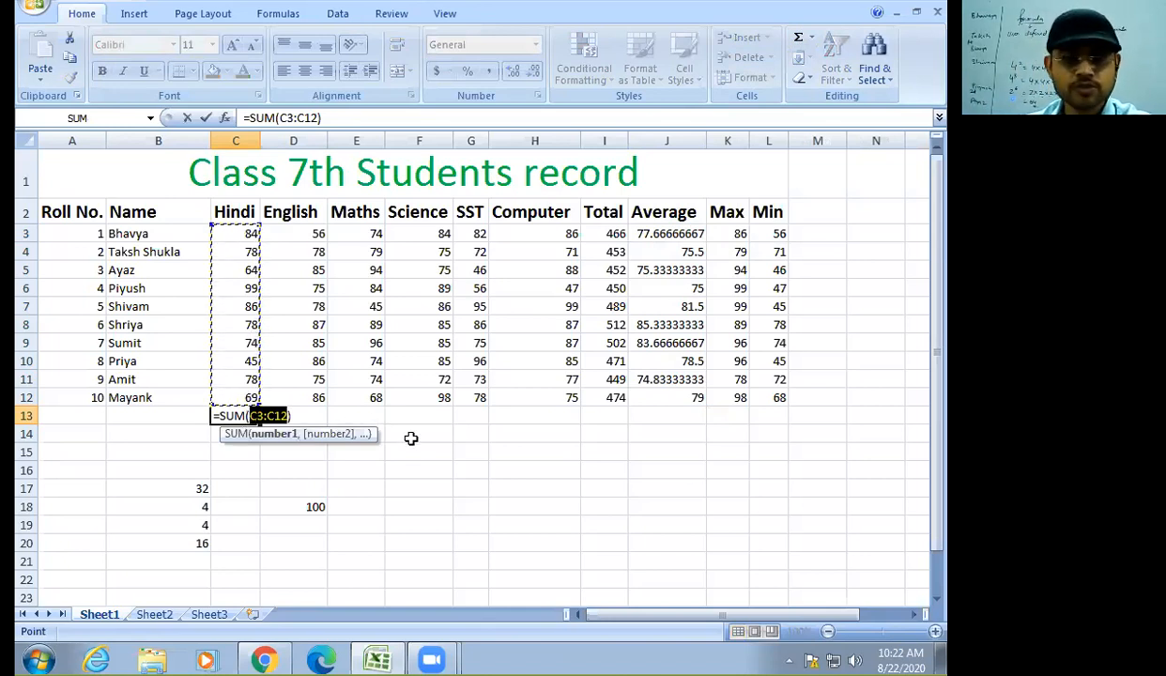
key(Return)
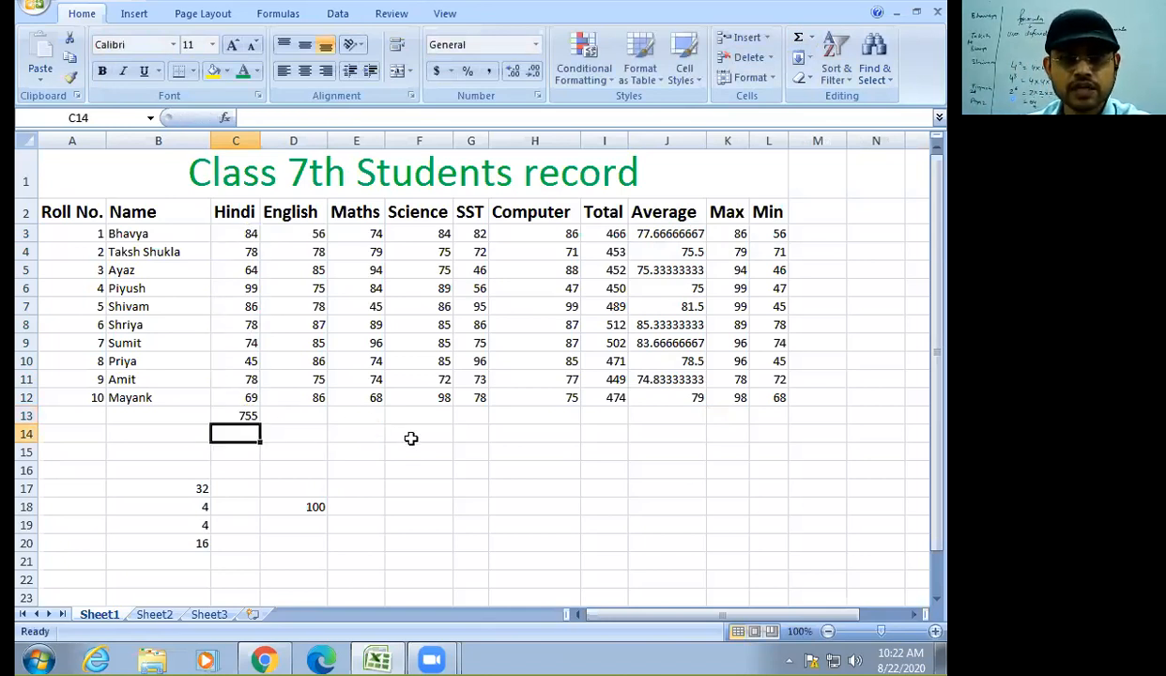
- Total the English marks in D13 with AutoSum over D3:D12
click(246, 416)
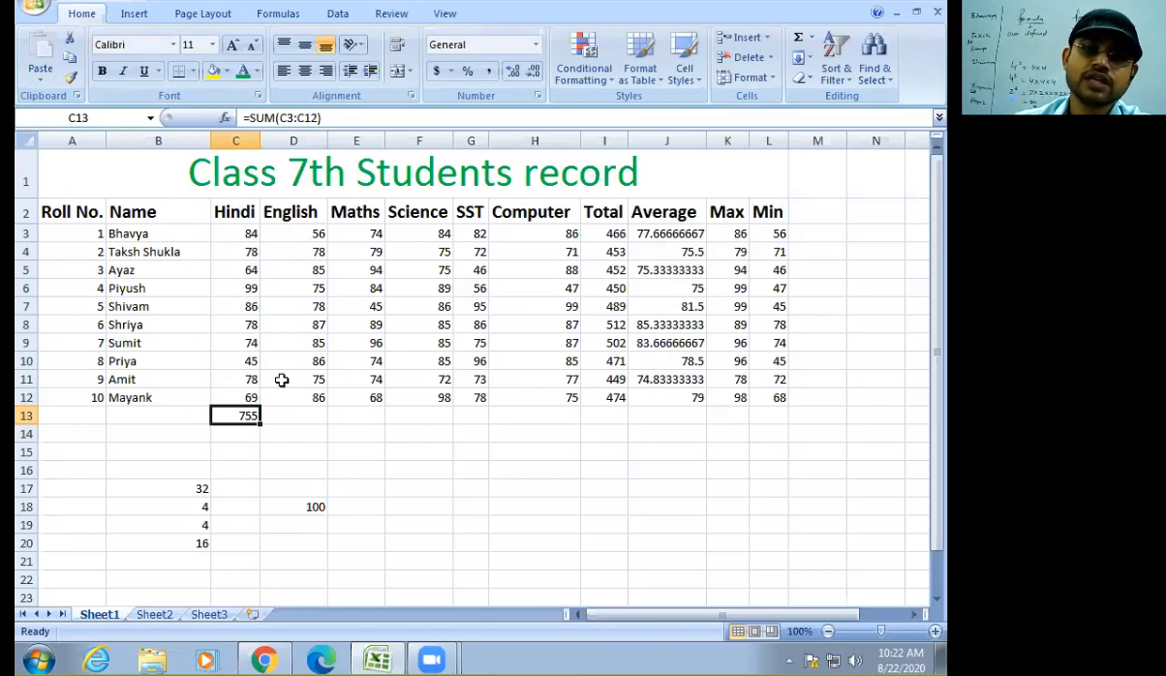
click(281, 415)
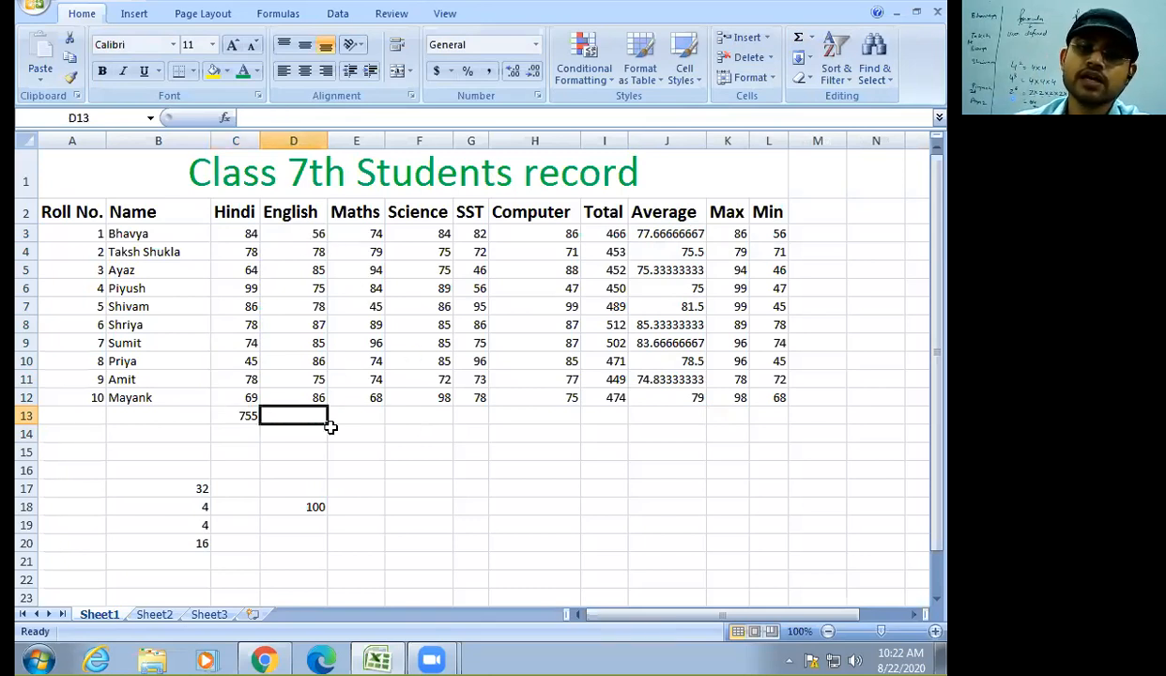
click(796, 41)
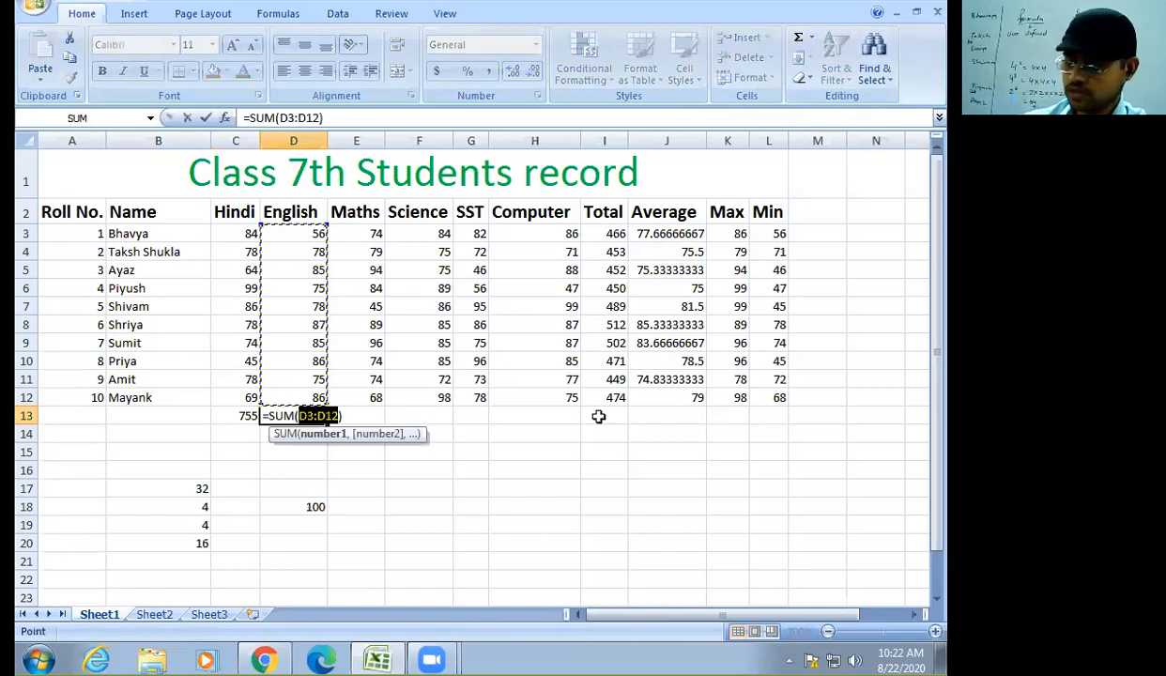
key(Return)
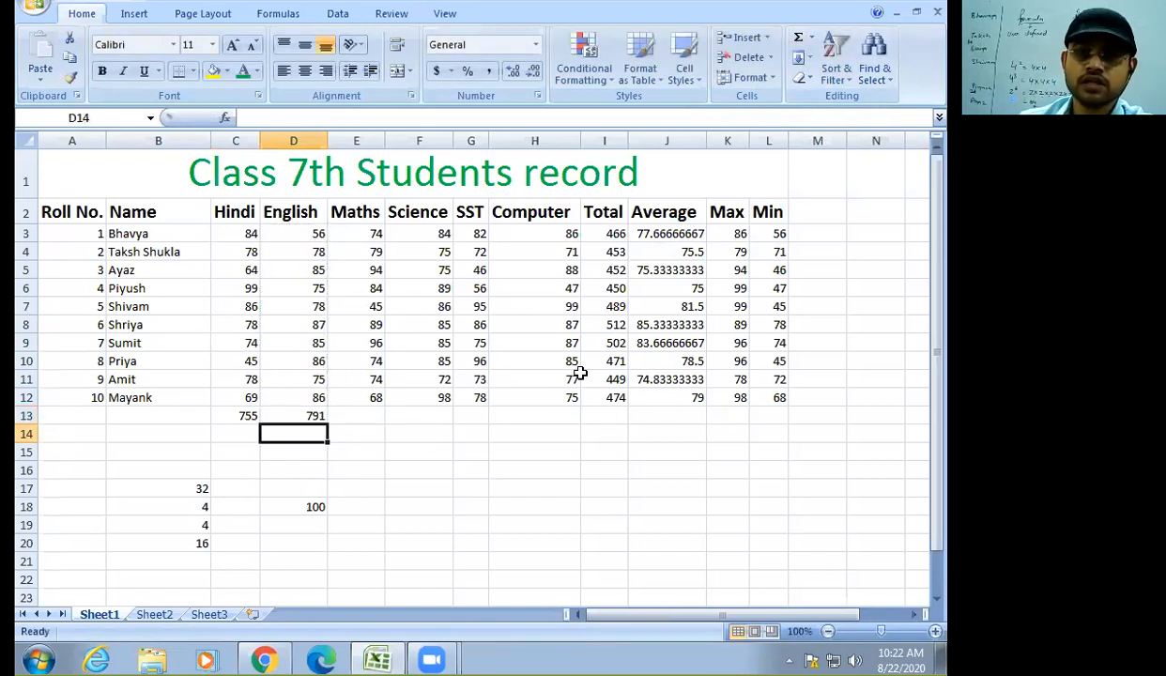
- Clear the Total values in I3:I12 and recalculate the first student's Total in I3 with AutoSum over C3:H3
drag(593, 232, 597, 398)
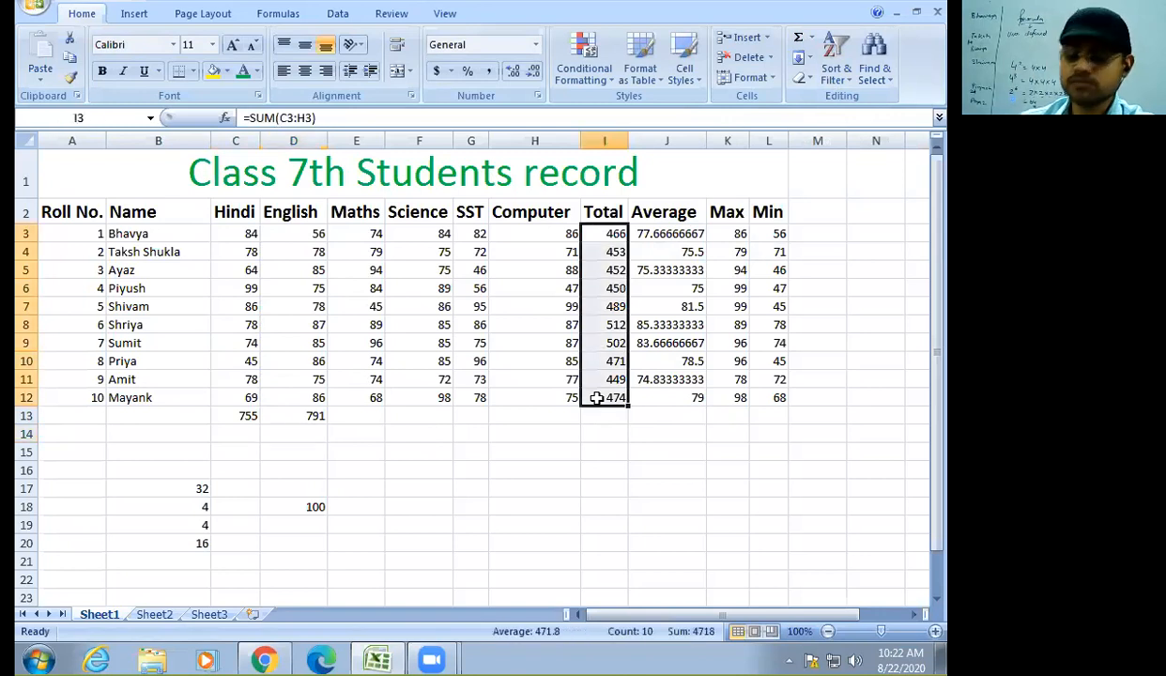
key(Delete)
click(602, 236)
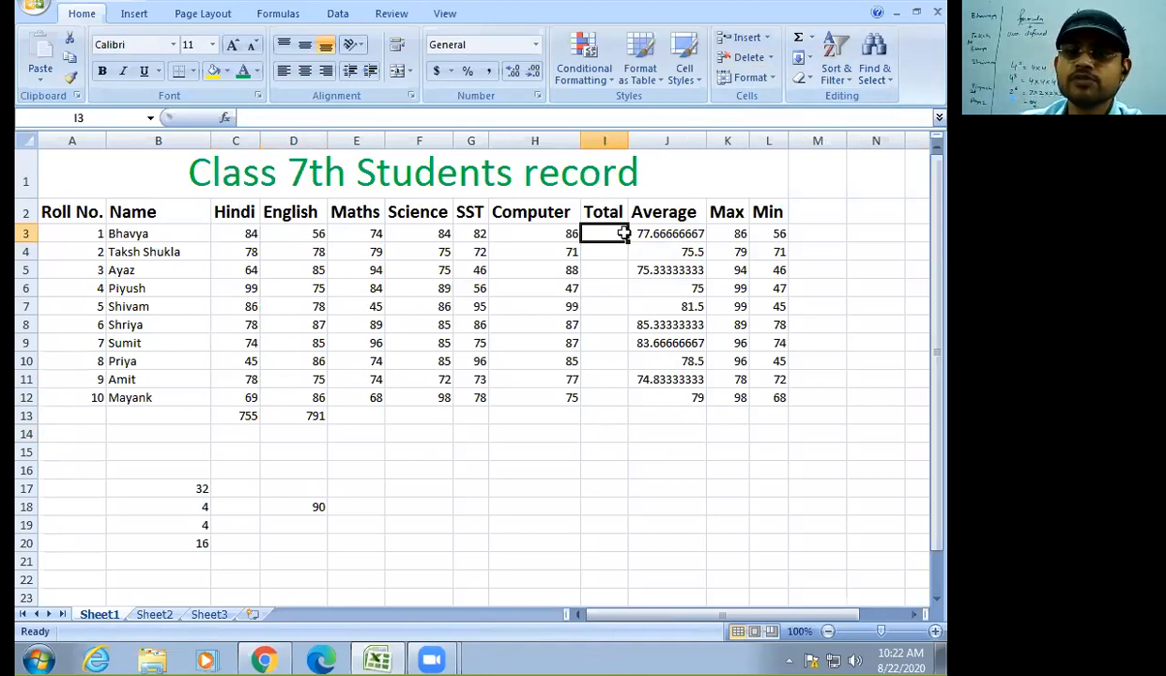
click(796, 39)
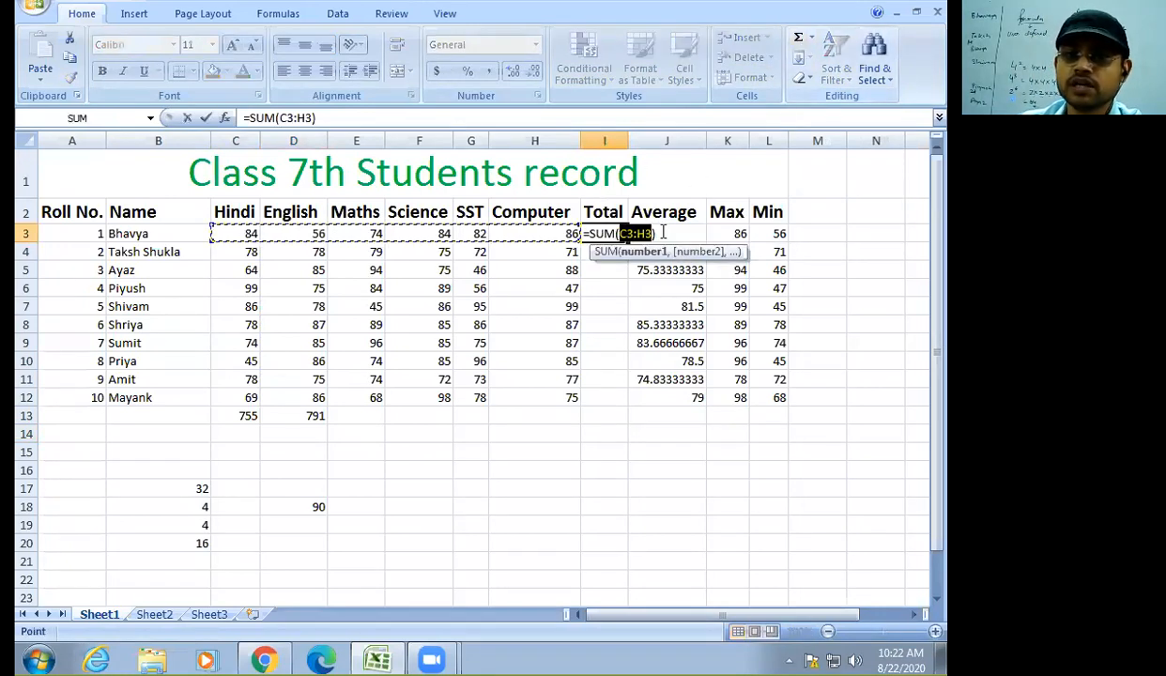
key(Return)
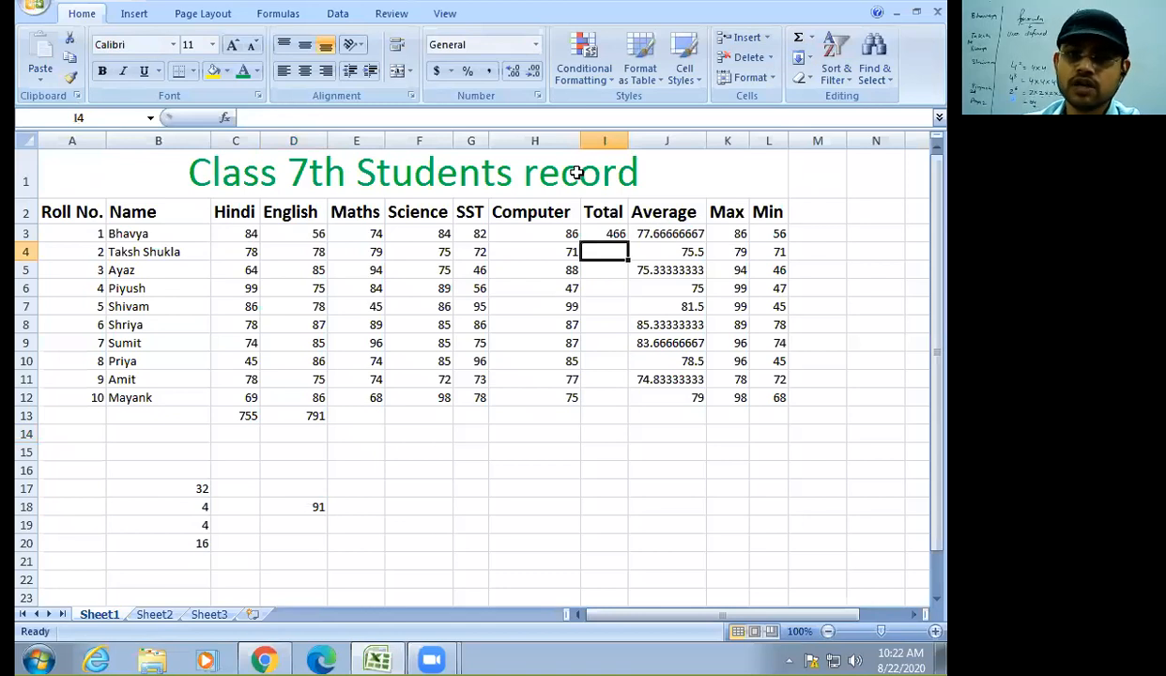
- Fill the AutoSum formula from I3 down to I12 to restore every student's Total
click(597, 232)
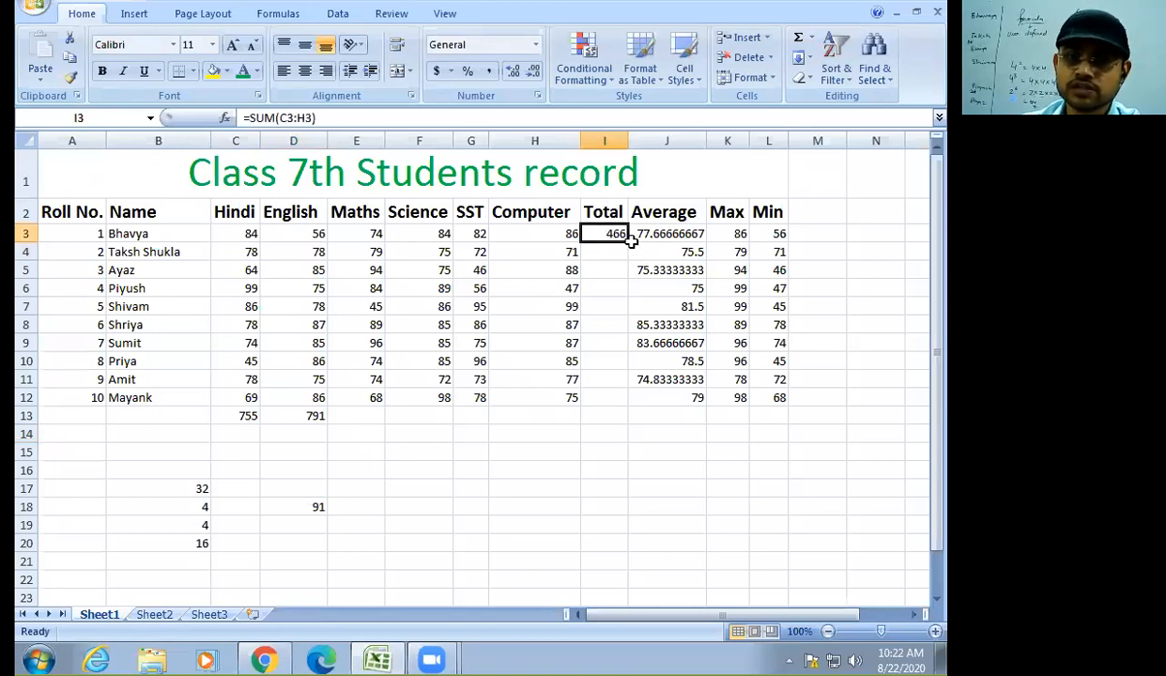
drag(627, 242, 626, 404)
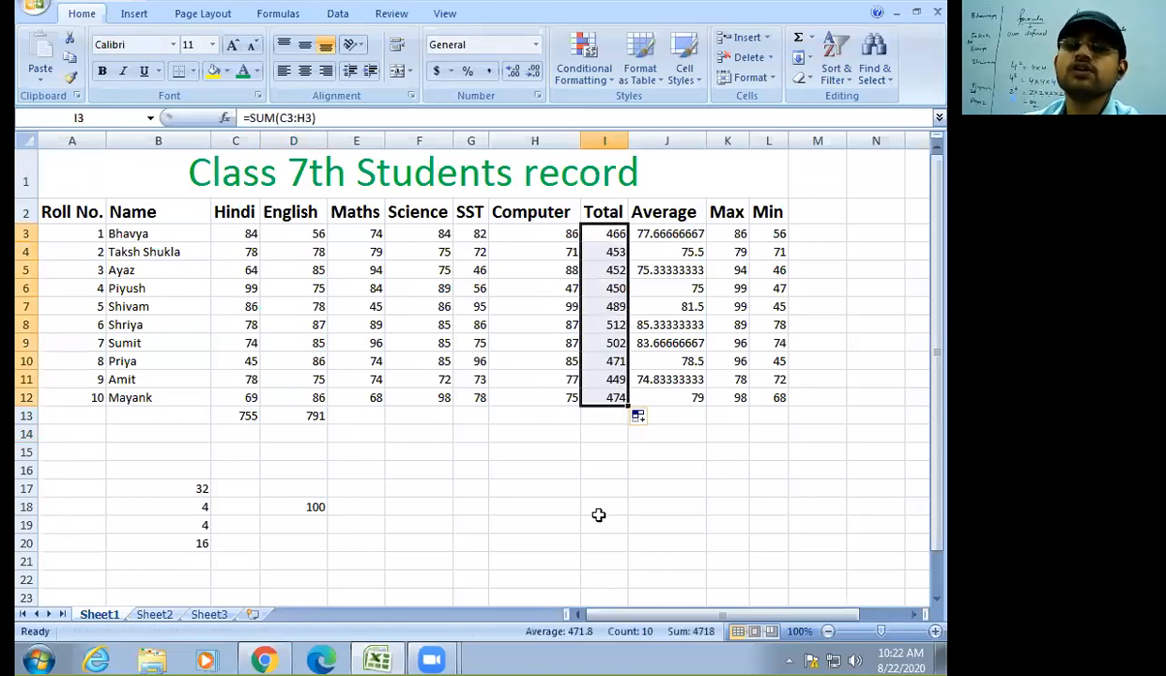
click(615, 467)
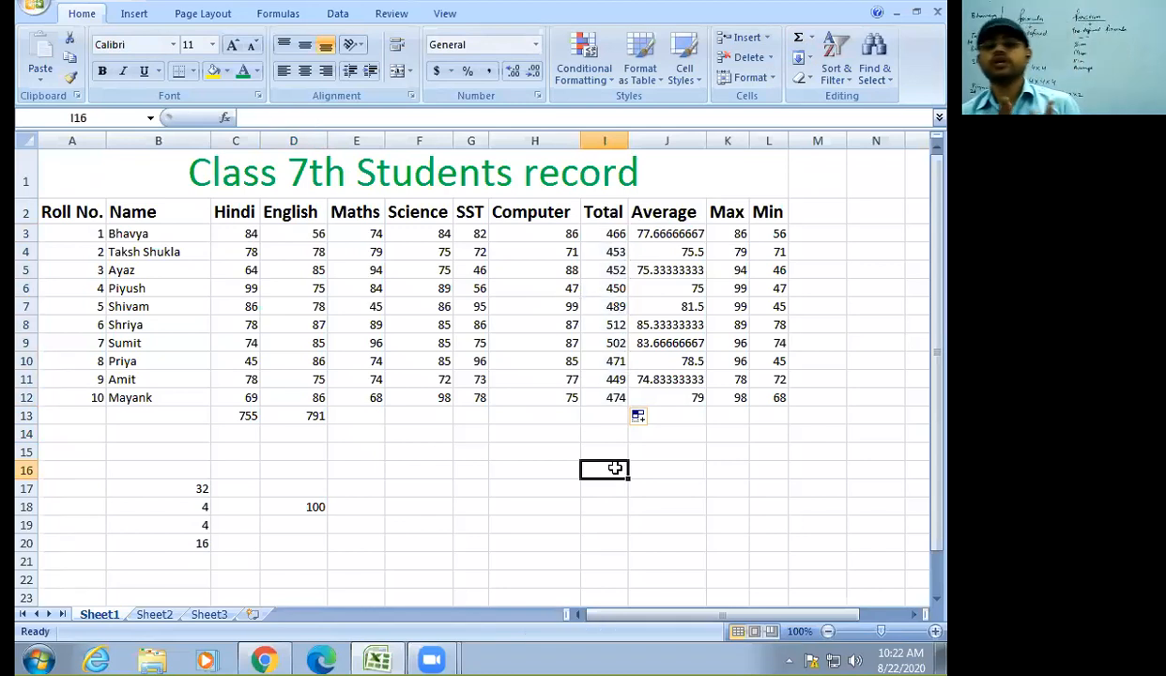